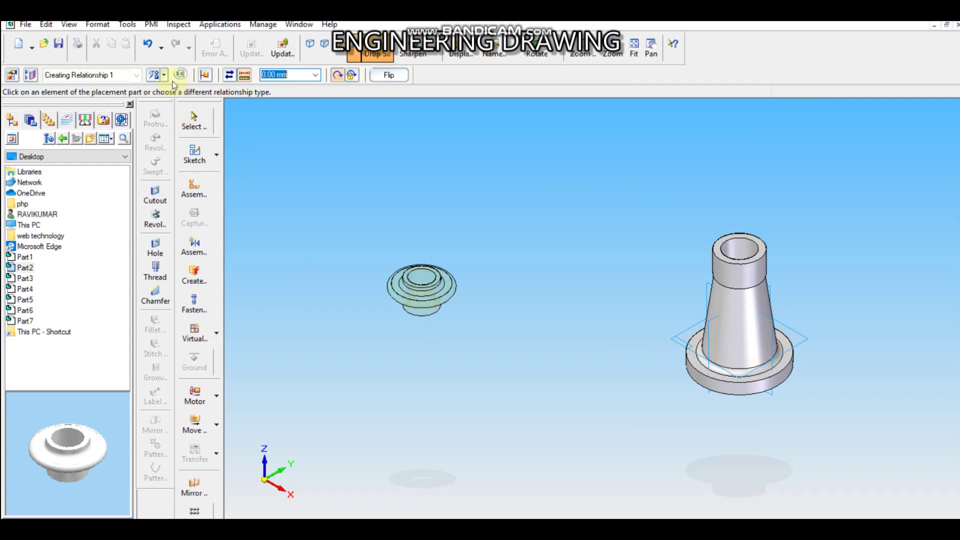
- Align the flanged Part2 coaxially with the bore of the tapered body, then move it up along the axis clear of the body
{"action": "left_click", "coordinate": [163, 75]}
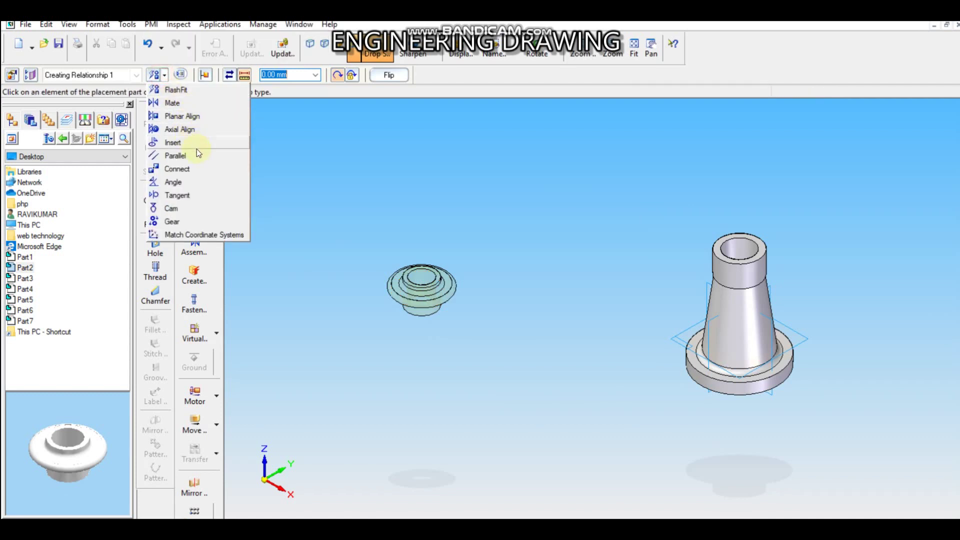
{"action": "left_click", "coordinate": [373, 240]}
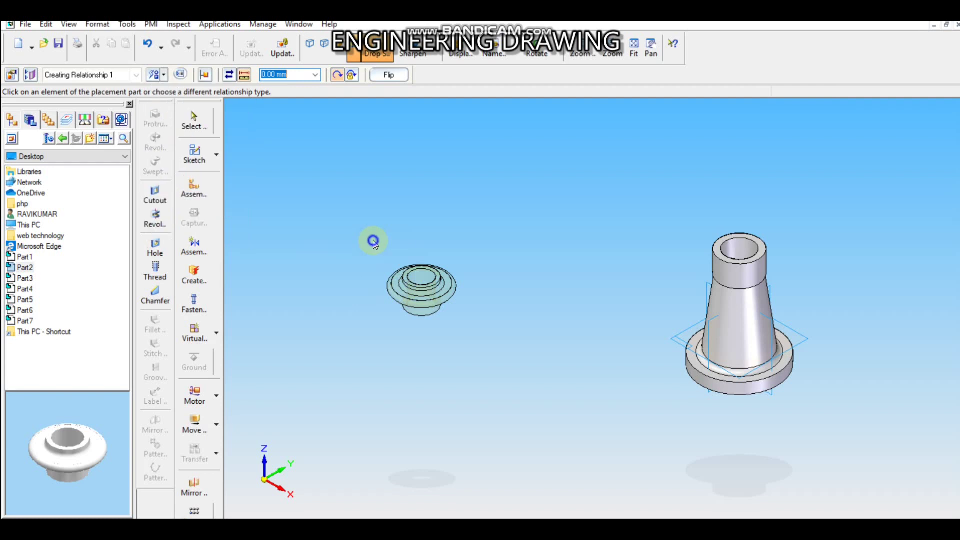
{"action": "left_click", "coordinate": [421, 284]}
{"action": "left_click", "coordinate": [757, 265]}
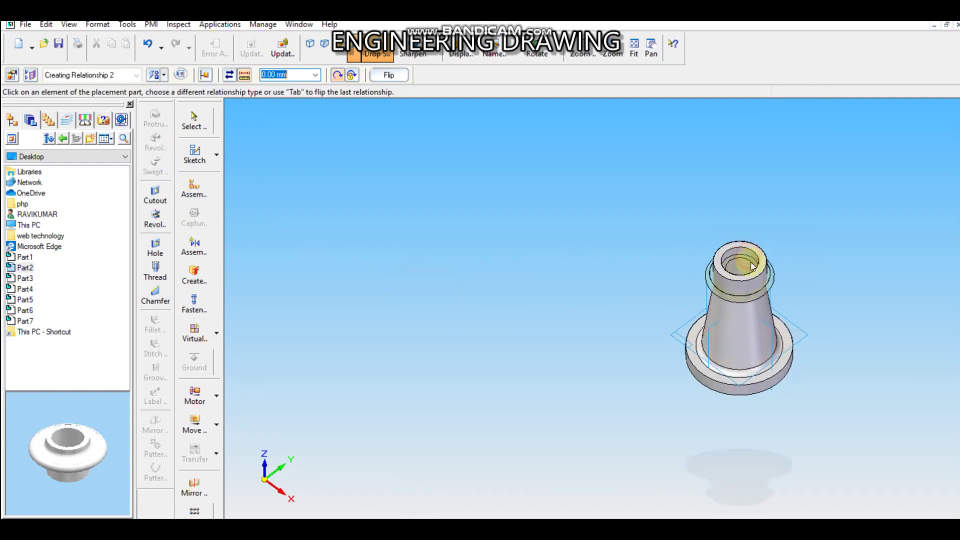
{"action": "left_click", "coordinate": [764, 286]}
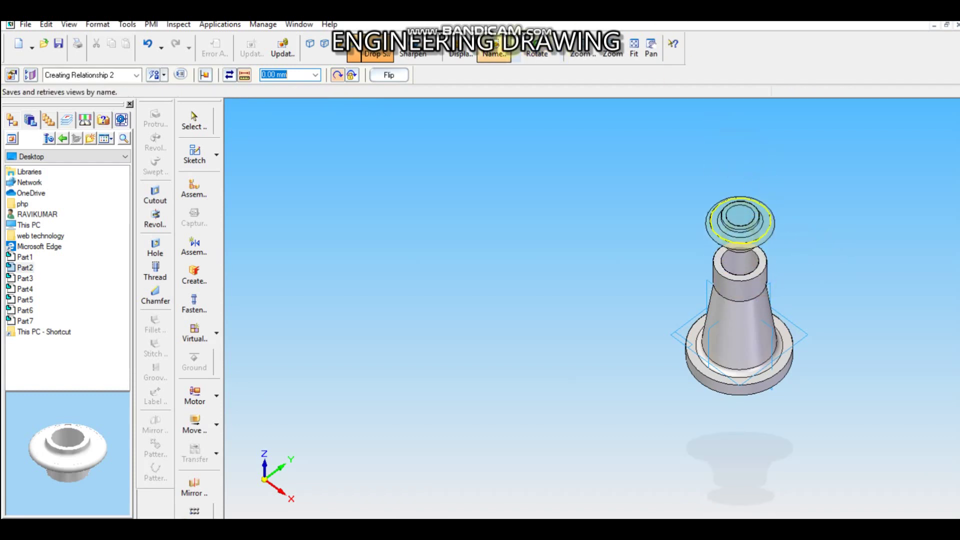
- Mate the underside of Part2's flange to the upper end face of the tapered body with a 0.00 mm offset
{"action": "left_click", "coordinate": [634, 48]}
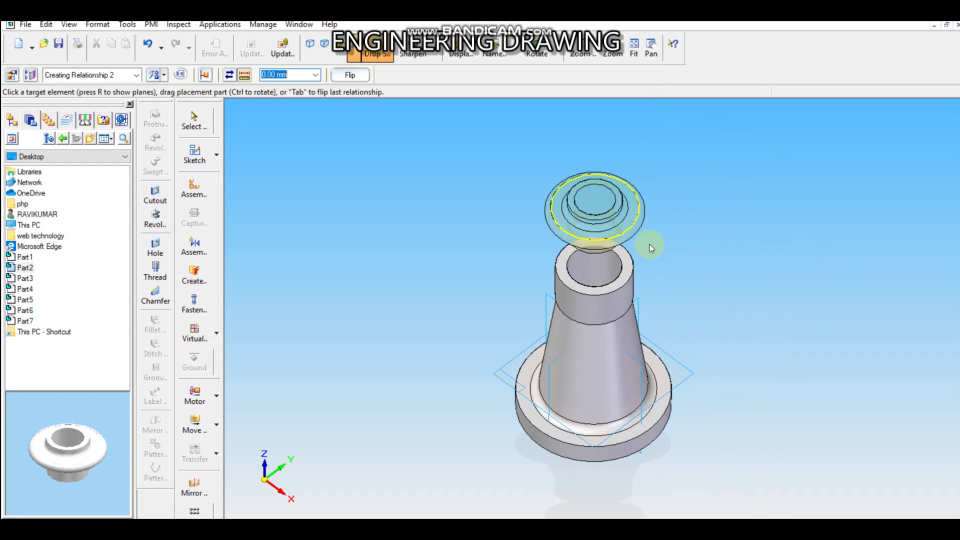
{"action": "middle_click_drag", "start_coordinate": [635, 252], "coordinate": [525, 213]}
{"action": "left_click", "coordinate": [198, 198]}
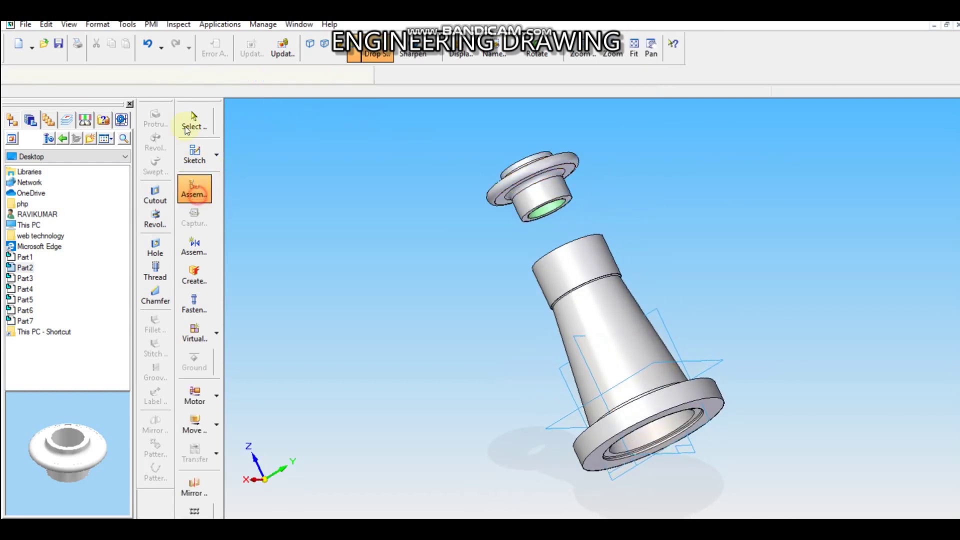
{"action": "left_click", "coordinate": [164, 75]}
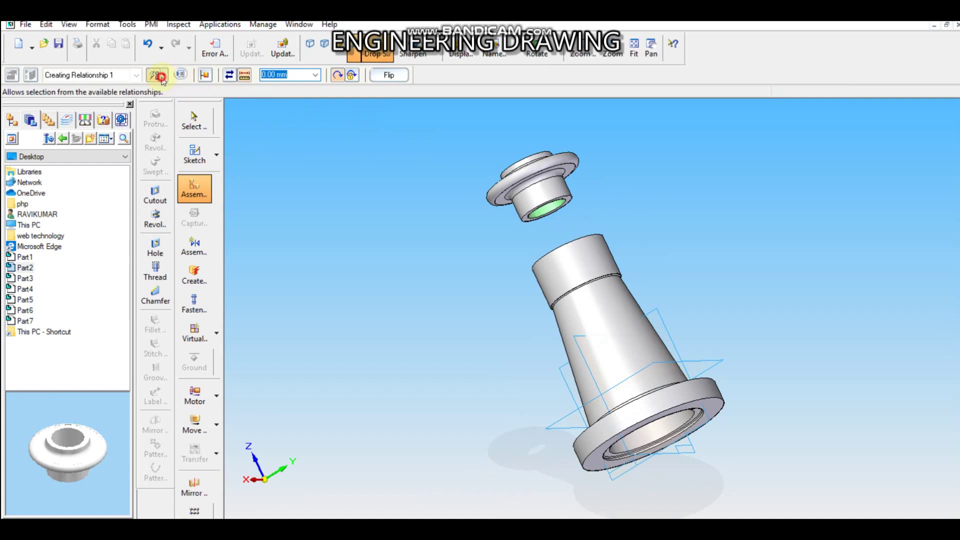
{"action": "left_click", "coordinate": [173, 98]}
{"action": "left_click", "coordinate": [568, 170]}
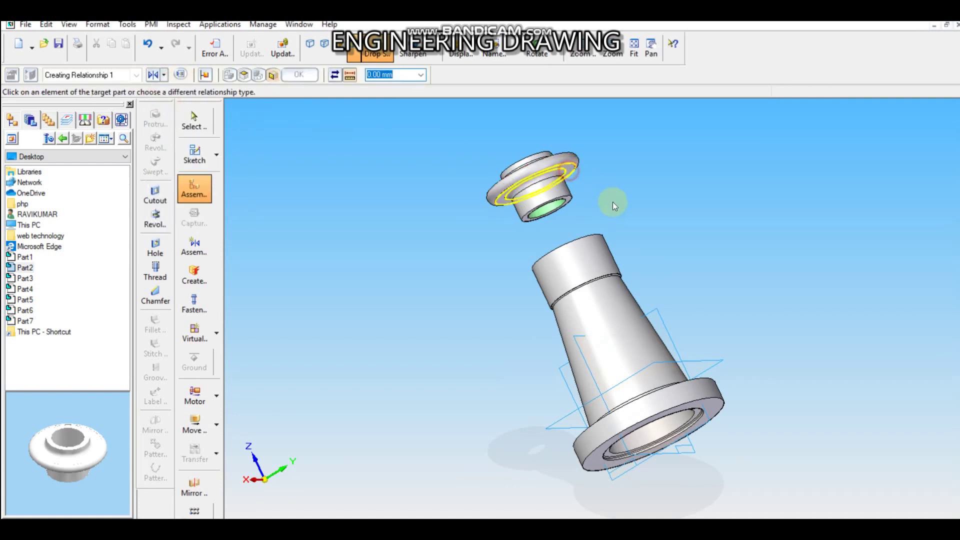
{"action": "middle_click_drag", "start_coordinate": [612, 202], "coordinate": [593, 242]}
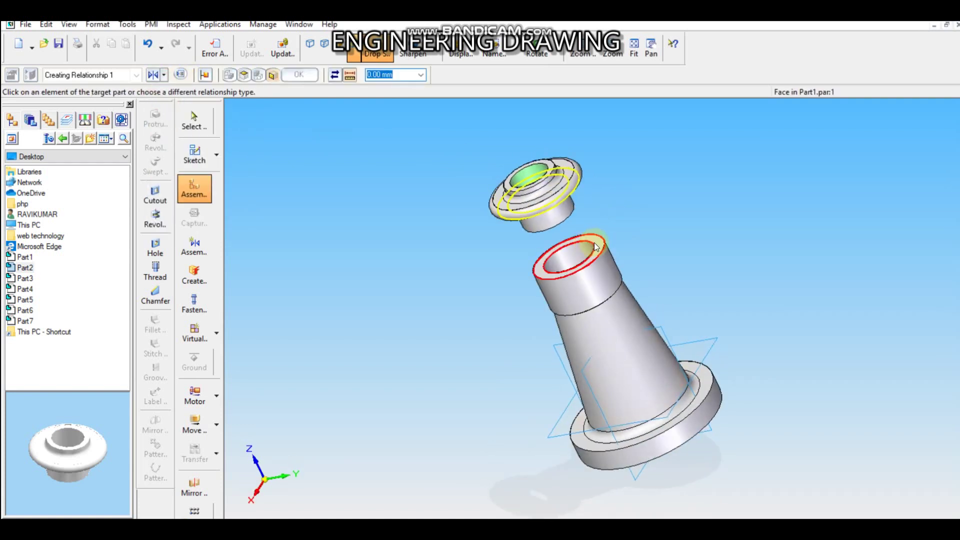
{"action": "left_click", "coordinate": [594, 244]}
{"action": "left_click", "coordinate": [673, 231]}
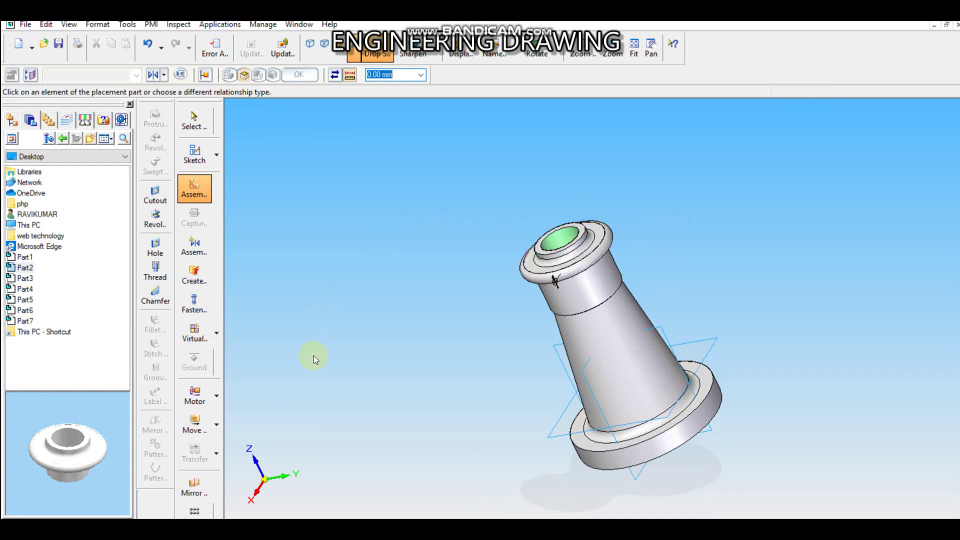
- Place Part3 in the assembly, align its shank with Part2's bore, and move it up along the shared axis
{"action": "left_click_drag", "start_coordinate": [31, 282], "coordinate": [406, 227]}
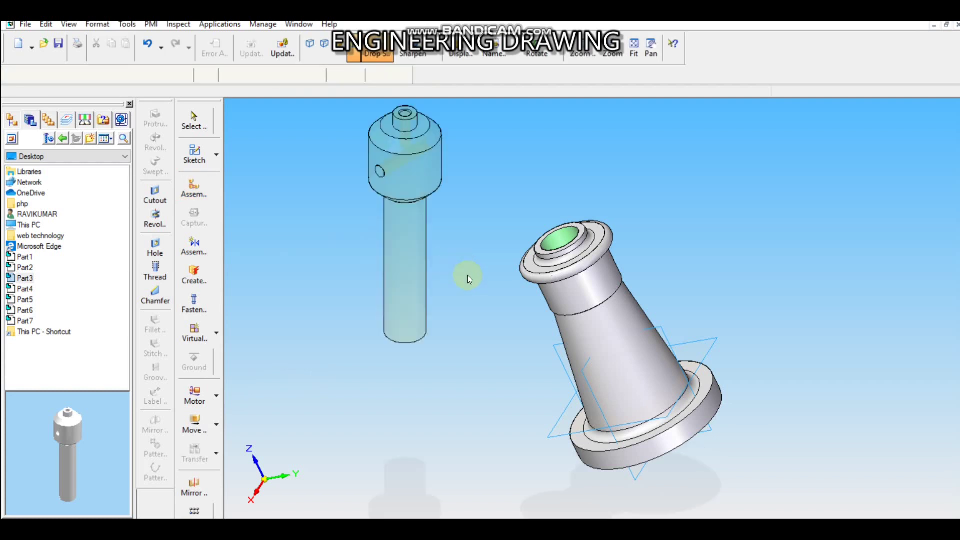
{"action": "left_click", "coordinate": [409, 235]}
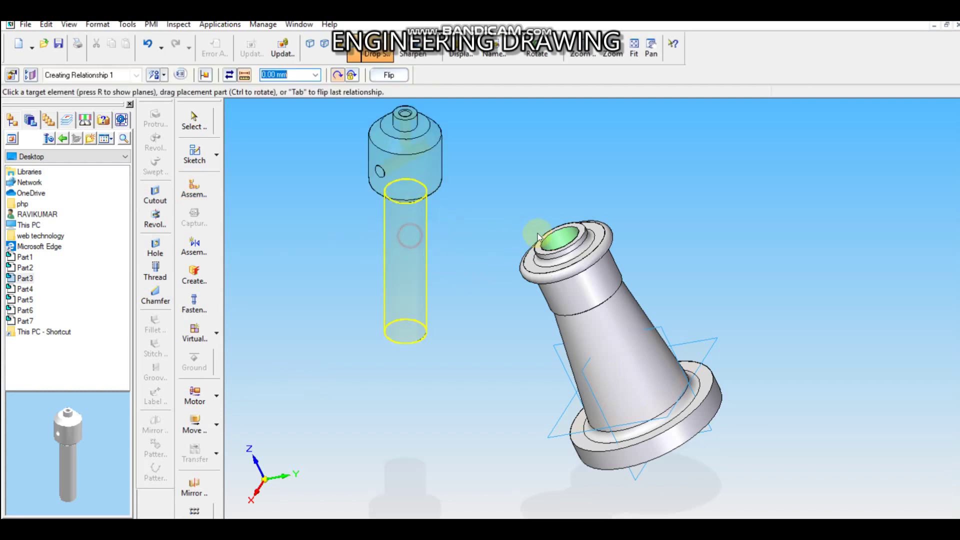
{"action": "left_click", "coordinate": [562, 238]}
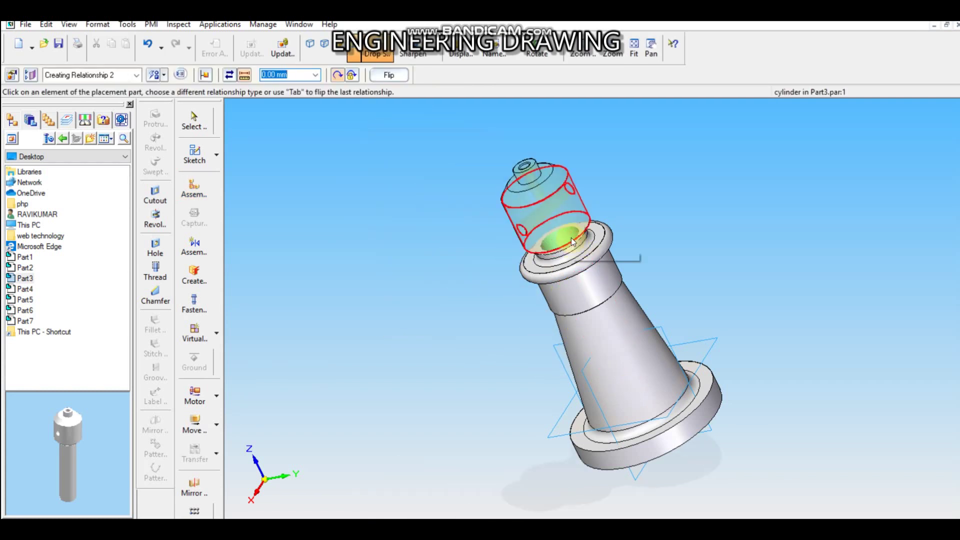
{"action": "left_click_drag", "start_coordinate": [570, 238], "coordinate": [556, 216]}
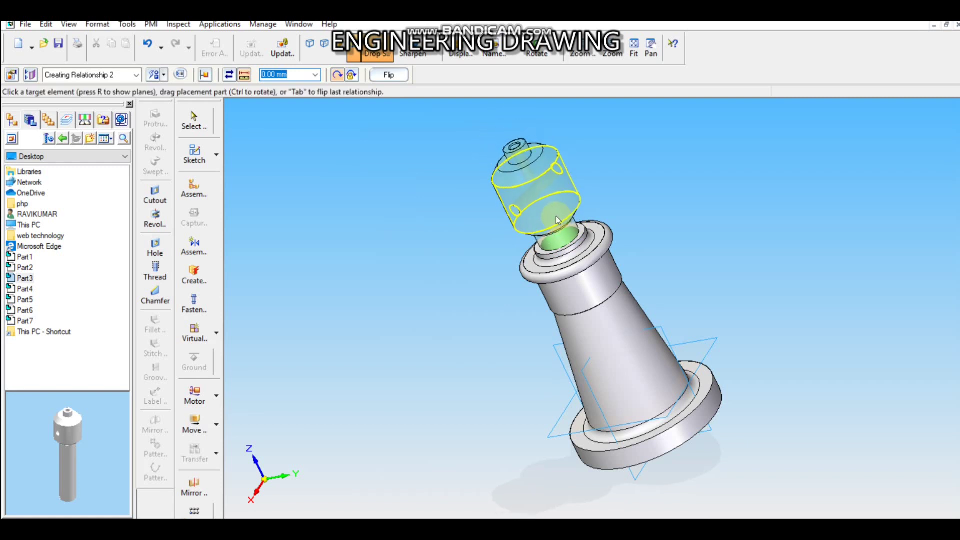
{"action": "left_click", "coordinate": [366, 205]}
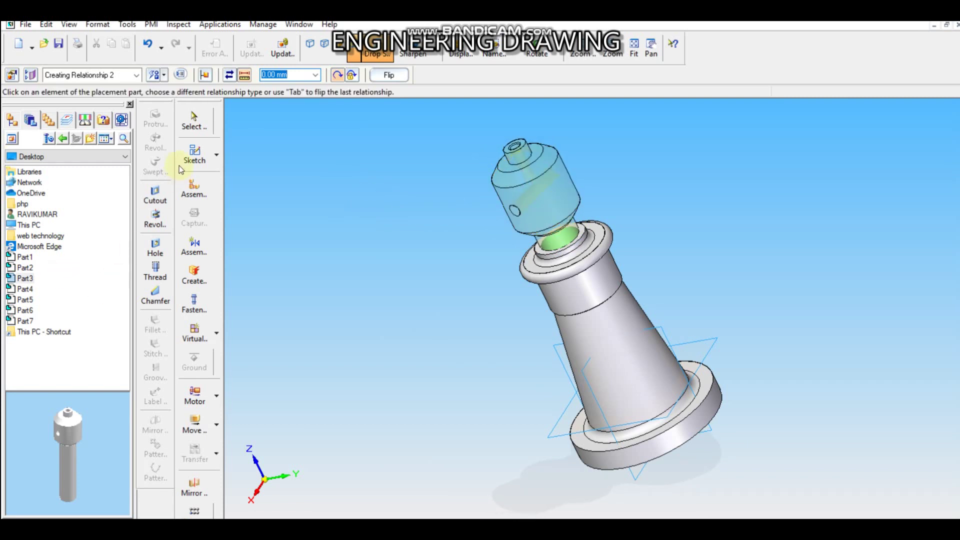
- Mate Part2's upper ring face to the underside of Part3's head with a 33 mm offset
{"action": "left_click", "coordinate": [181, 187]}
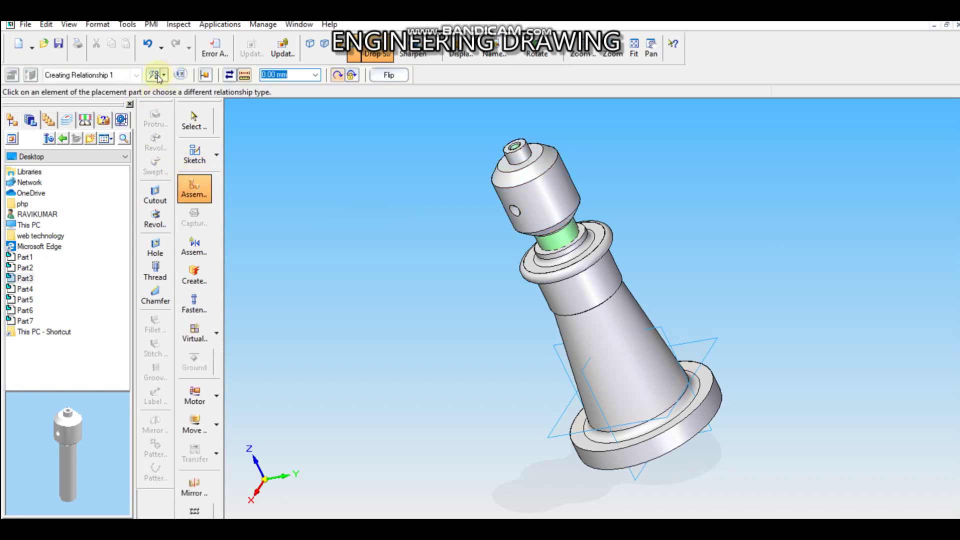
{"action": "left_click", "coordinate": [163, 75]}
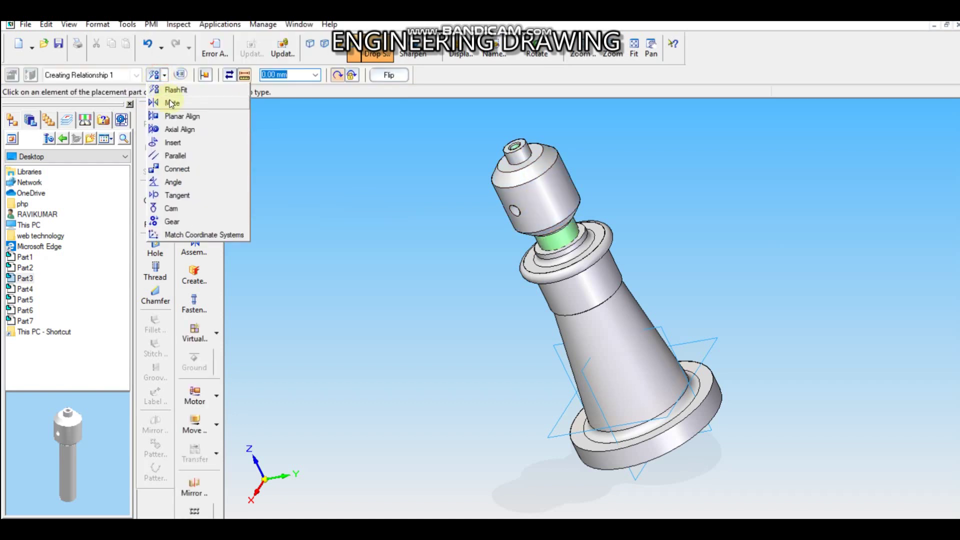
{"action": "left_click", "coordinate": [171, 103]}
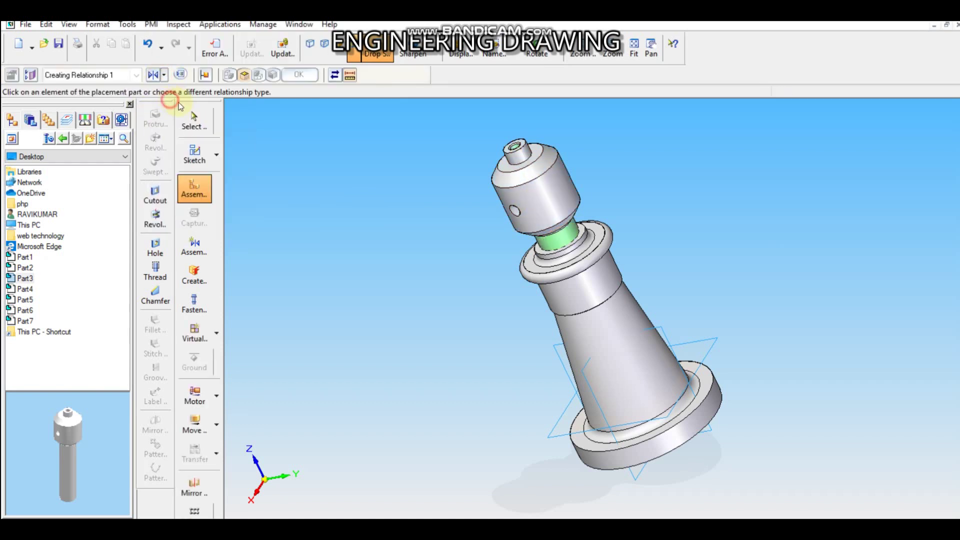
{"action": "left_click", "coordinate": [573, 243]}
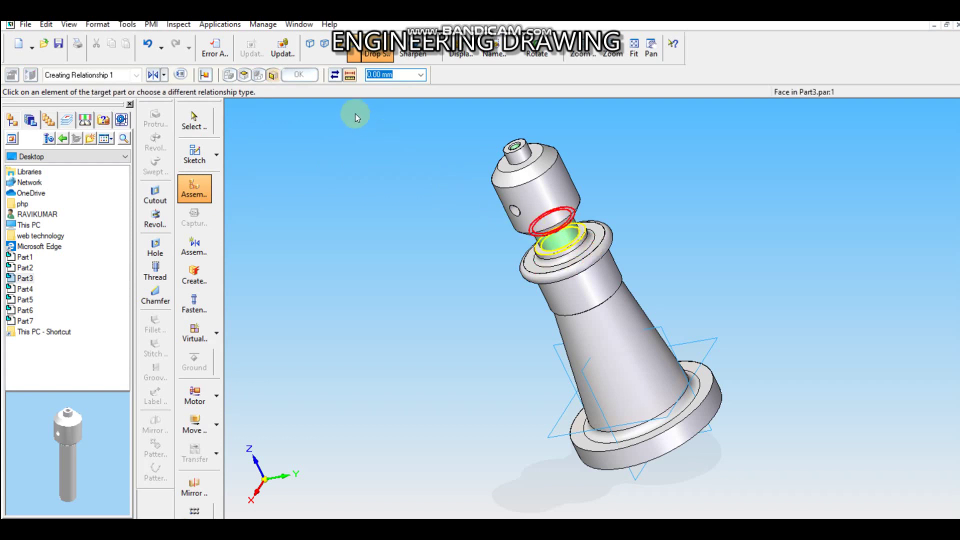
{"action": "type", "text": "33"}
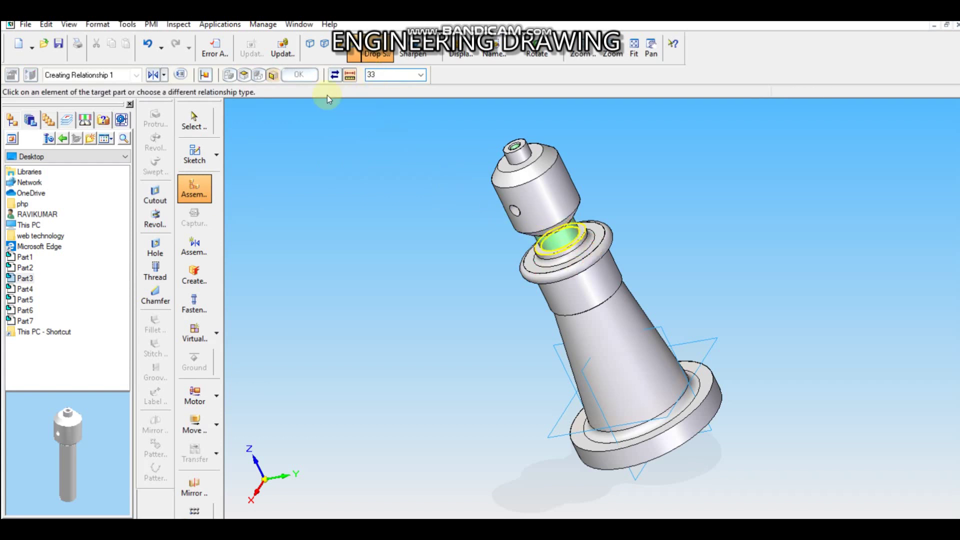
{"action": "left_click", "coordinate": [569, 222]}
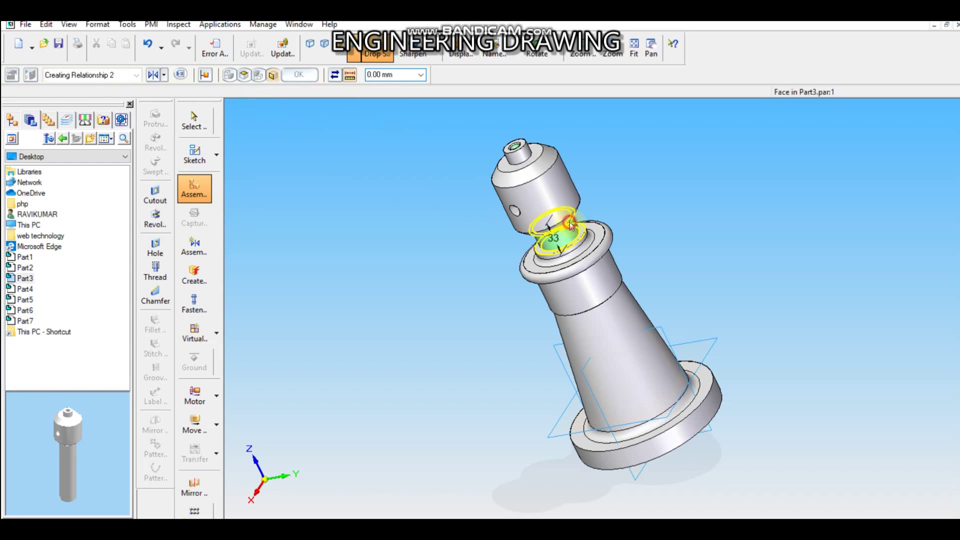
{"action": "scroll", "coordinate": [556, 204], "scroll_direction": "up", "scroll_amount": 5}
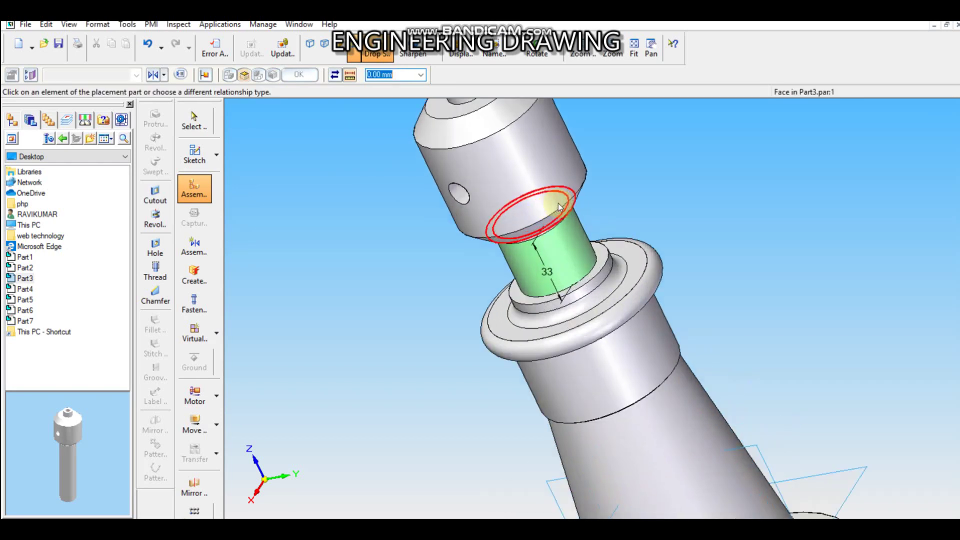
{"action": "scroll", "coordinate": [556, 203], "scroll_direction": "down", "scroll_amount": 4}
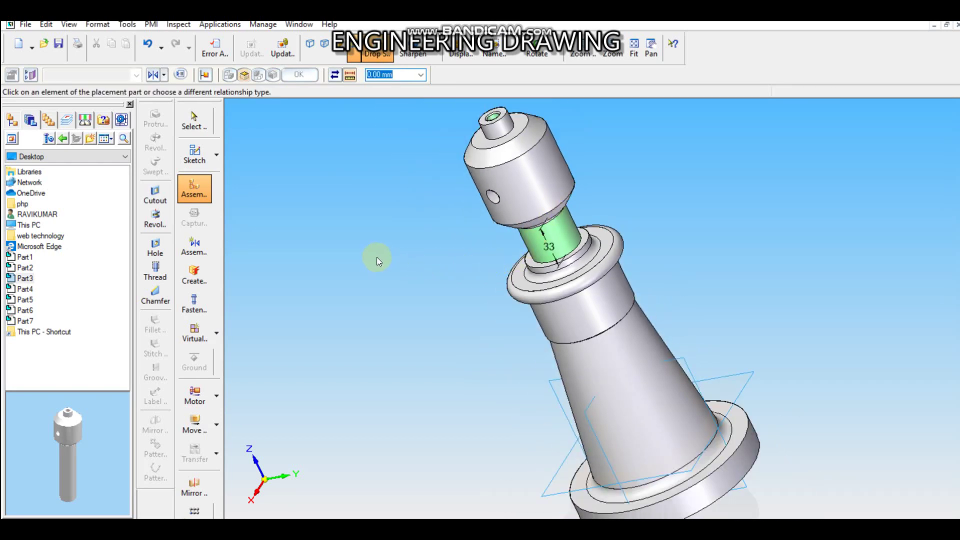
- Place the cup-shaped Part4 in the assembly, beside the screw head
{"action": "left_click", "coordinate": [633, 52]}
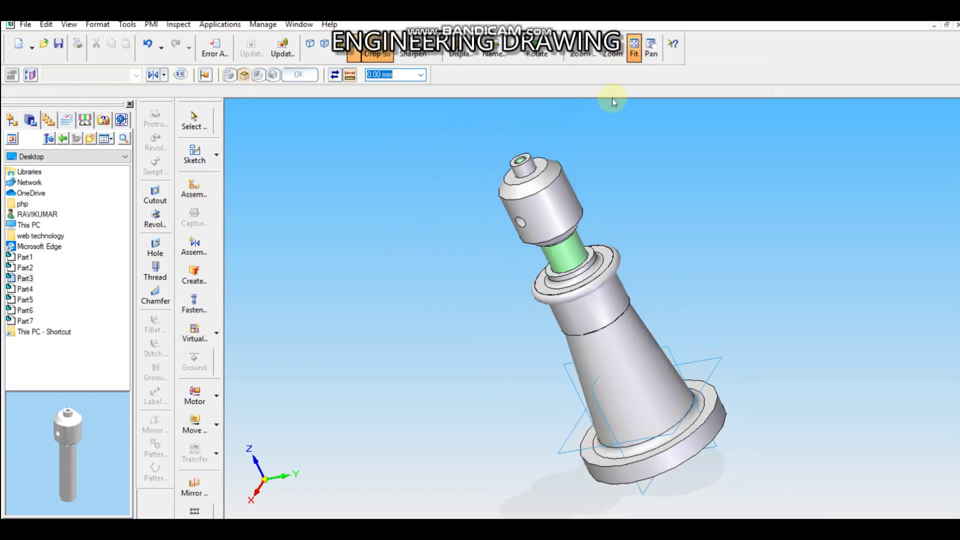
{"action": "left_click", "coordinate": [518, 54]}
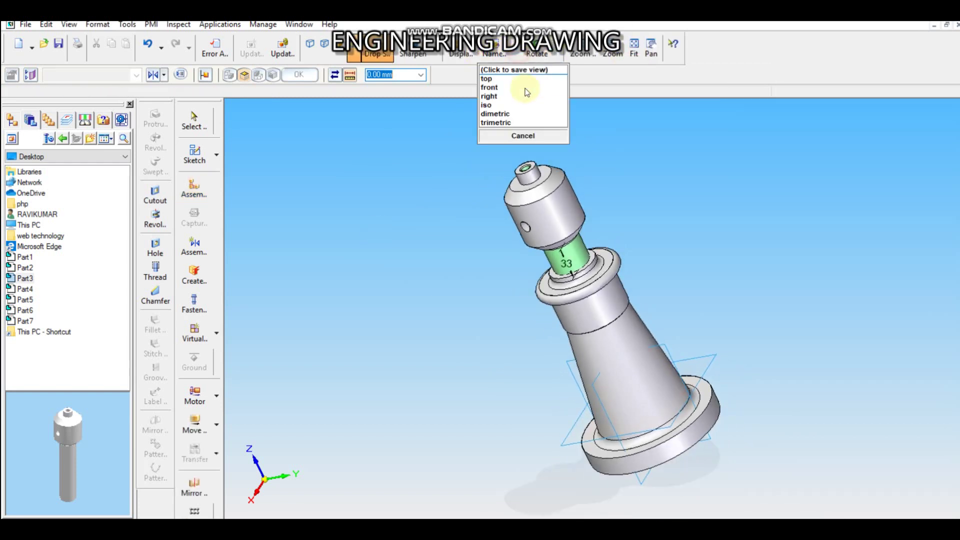
{"action": "left_click", "coordinate": [503, 105]}
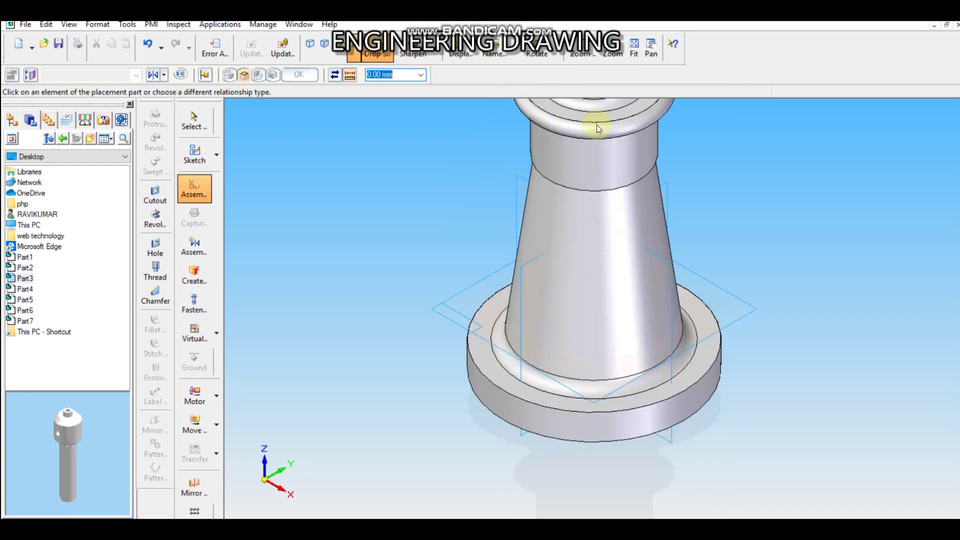
{"action": "left_click", "coordinate": [634, 48]}
{"action": "scroll", "coordinate": [613, 149], "scroll_direction": "up", "scroll_amount": 4}
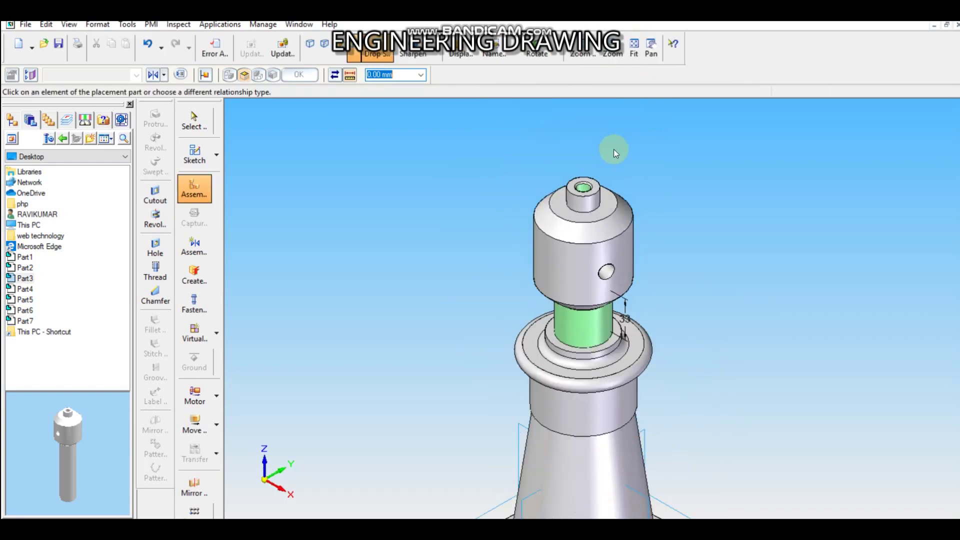
{"action": "left_click", "coordinate": [440, 308]}
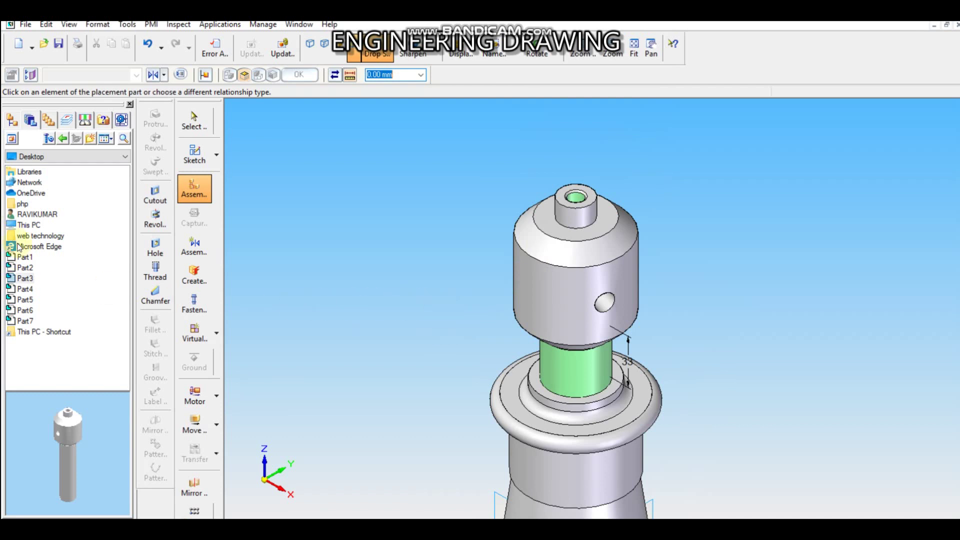
{"action": "left_click_drag", "start_coordinate": [27, 294], "coordinate": [293, 257]}
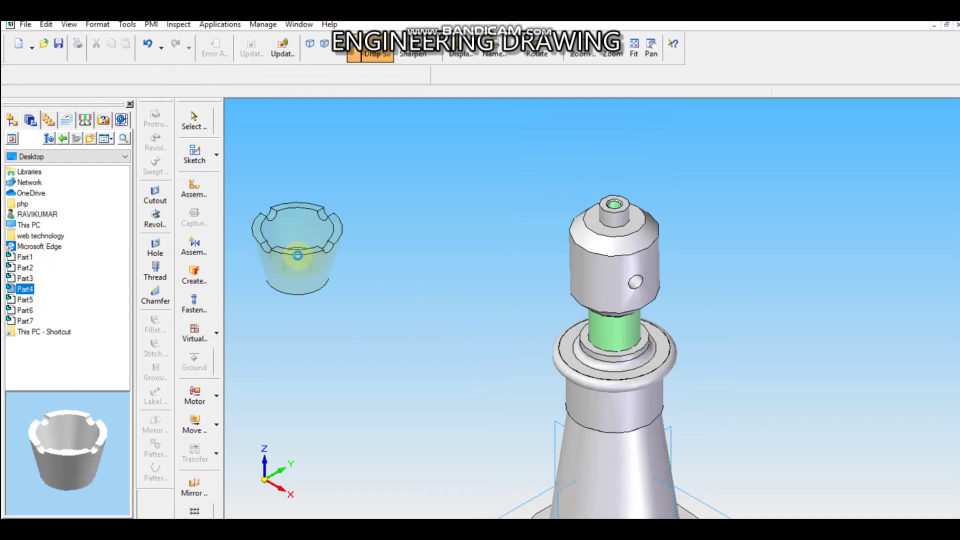
{"action": "scroll", "coordinate": [489, 253], "scroll_direction": "up", "scroll_amount": 3}
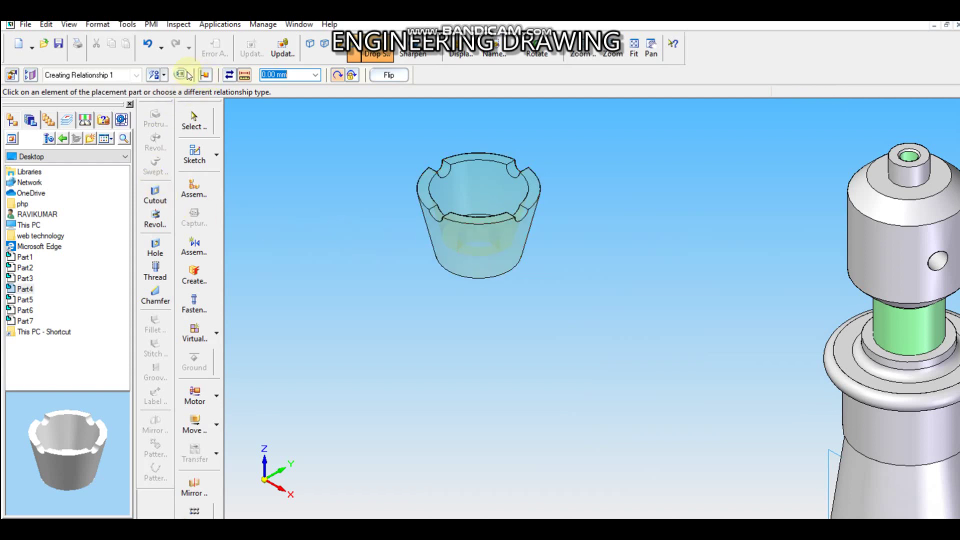
{"action": "left_click", "coordinate": [165, 76]}
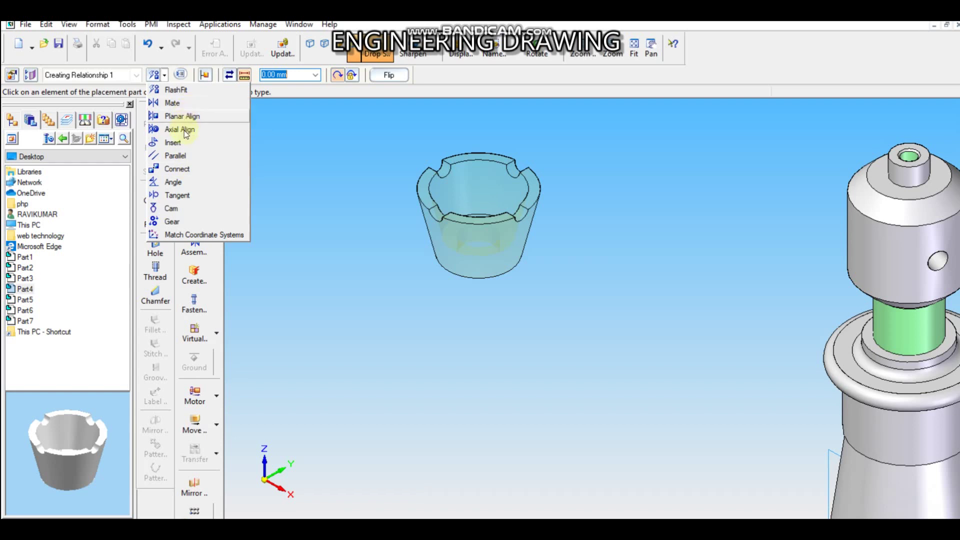
{"action": "left_click", "coordinate": [184, 129]}
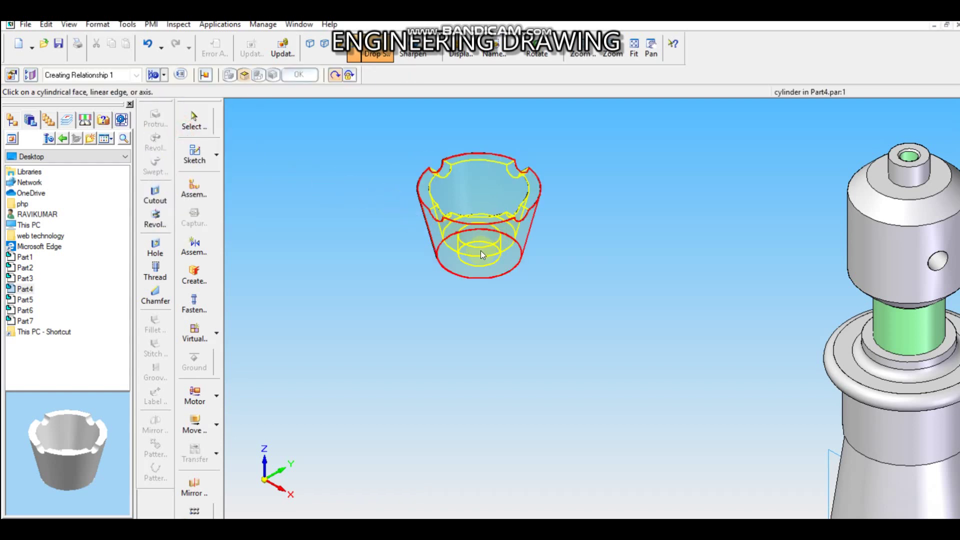
{"action": "scroll", "coordinate": [481, 255], "scroll_direction": "up", "scroll_amount": 2}
{"action": "scroll", "coordinate": [515, 260], "scroll_direction": "down", "scroll_amount": 5}
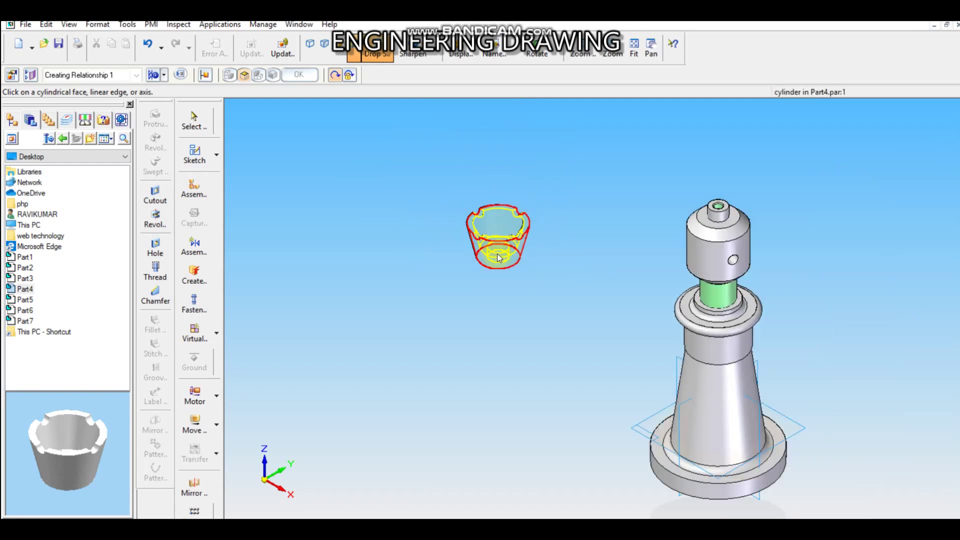
{"action": "scroll", "coordinate": [500, 255], "scroll_direction": "up", "scroll_amount": 1}
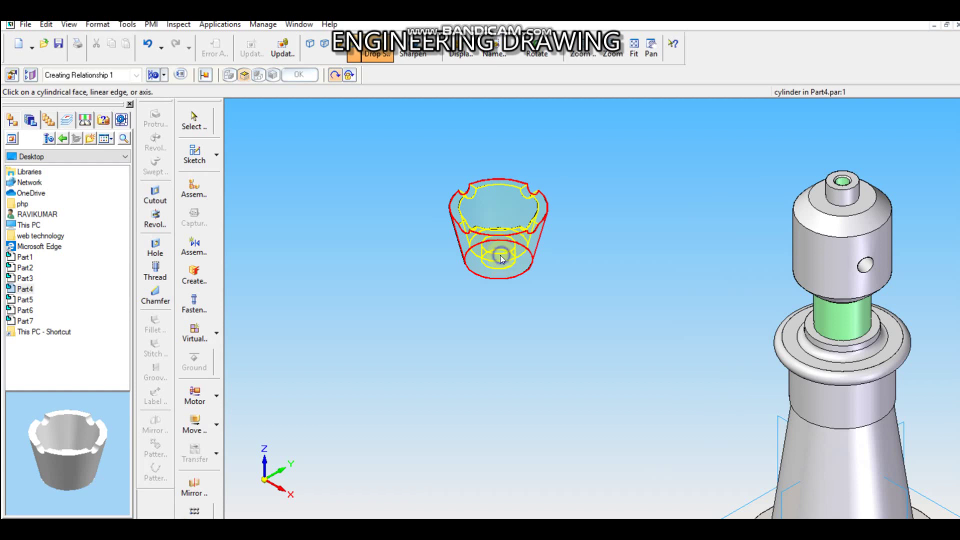
- Axially align the hole in Part4's floor with the small spigot on top of Part3's head
{"action": "left_click", "coordinate": [193, 186]}
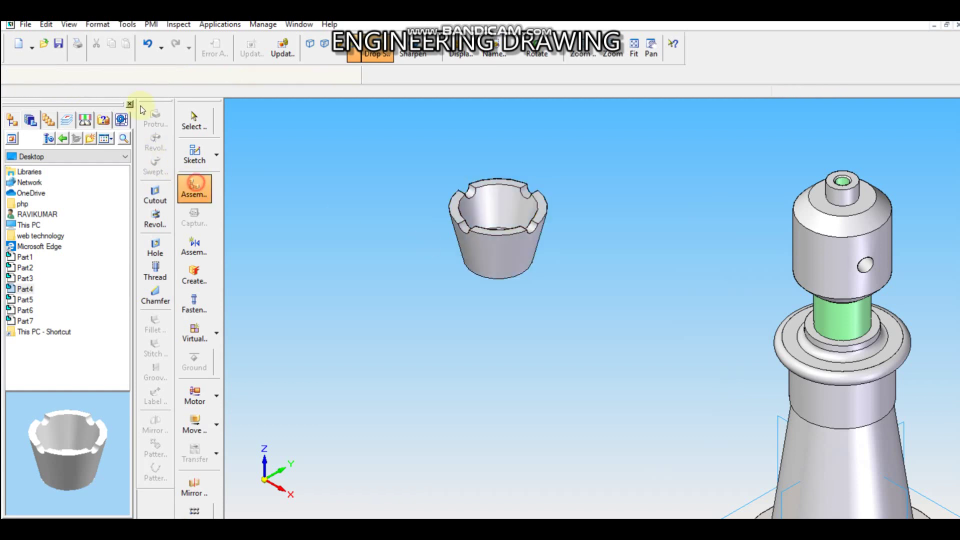
{"action": "left_click", "coordinate": [164, 76]}
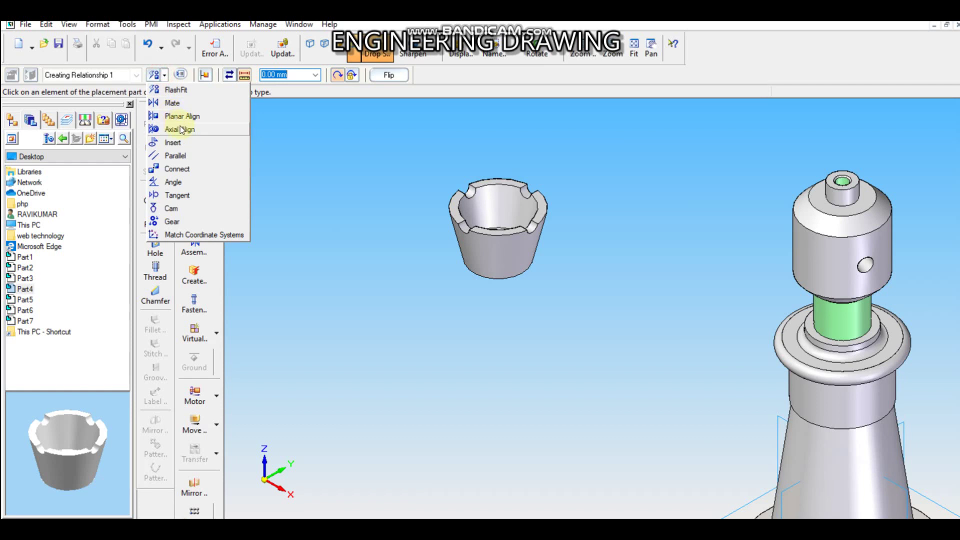
{"action": "left_click", "coordinate": [180, 126]}
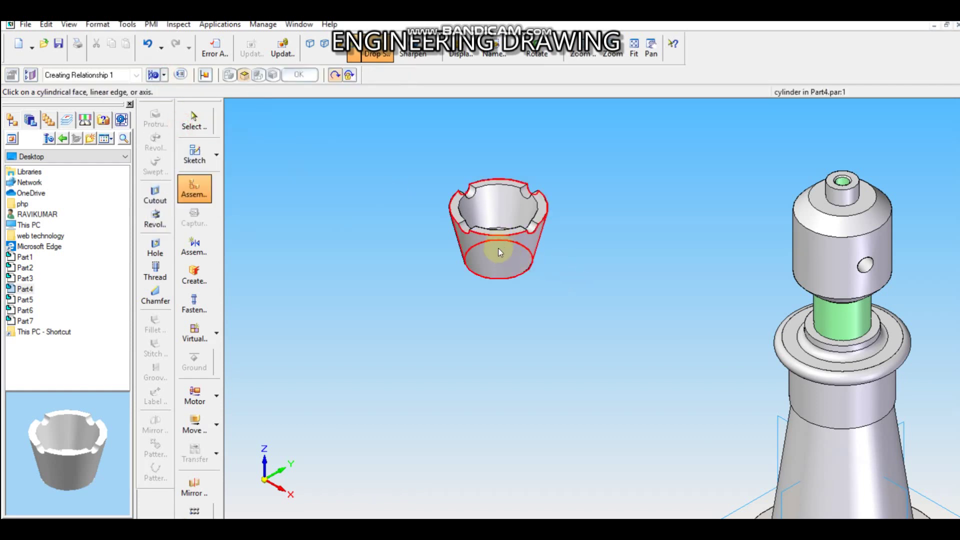
{"action": "left_click", "coordinate": [499, 228]}
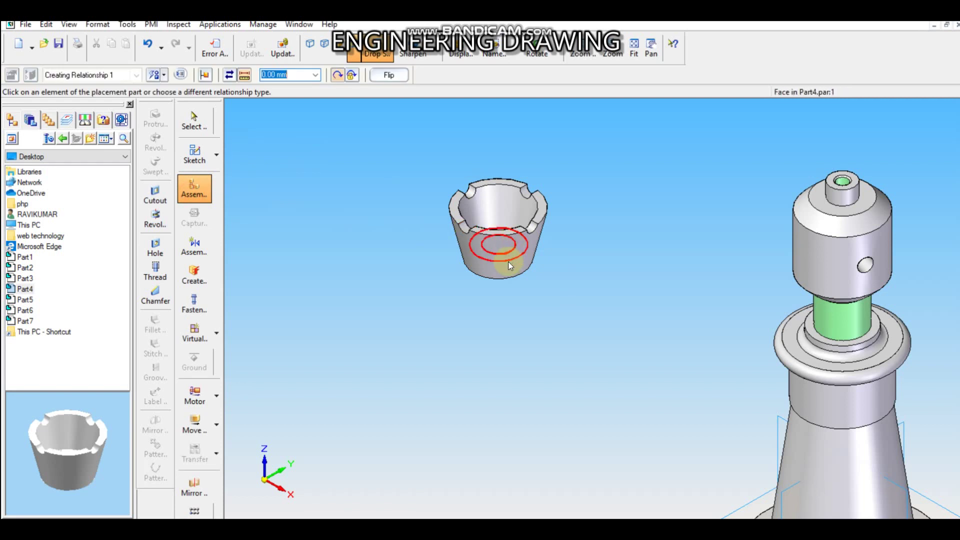
{"action": "scroll", "coordinate": [497, 220], "scroll_direction": "up", "scroll_amount": 4}
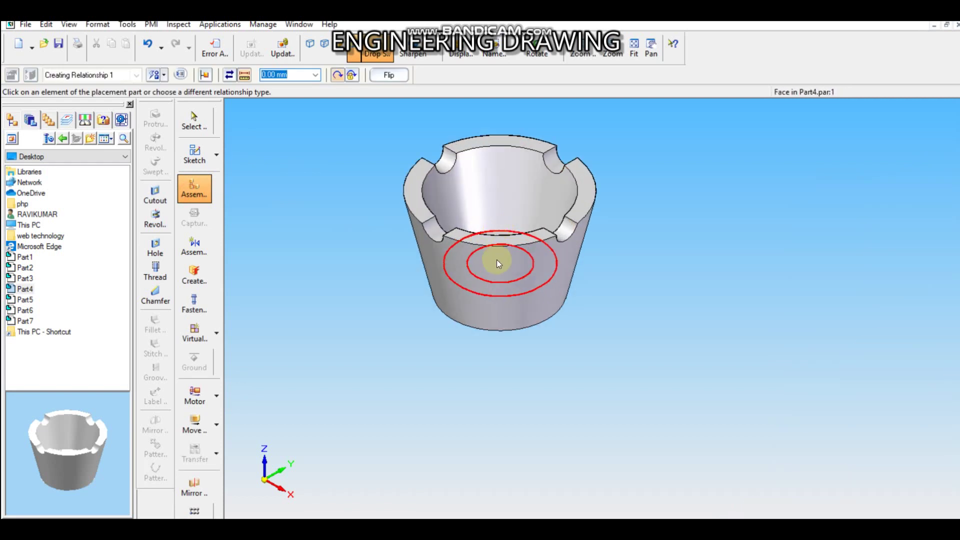
{"action": "scroll", "coordinate": [498, 243], "scroll_direction": "down", "scroll_amount": 4}
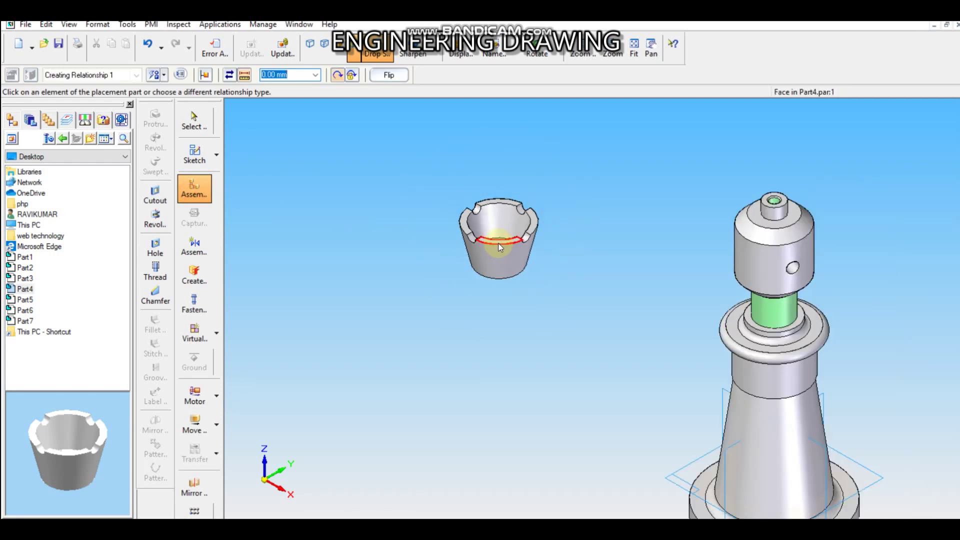
{"action": "left_click", "coordinate": [497, 244]}
{"action": "scroll", "coordinate": [493, 240], "scroll_direction": "up", "scroll_amount": 2}
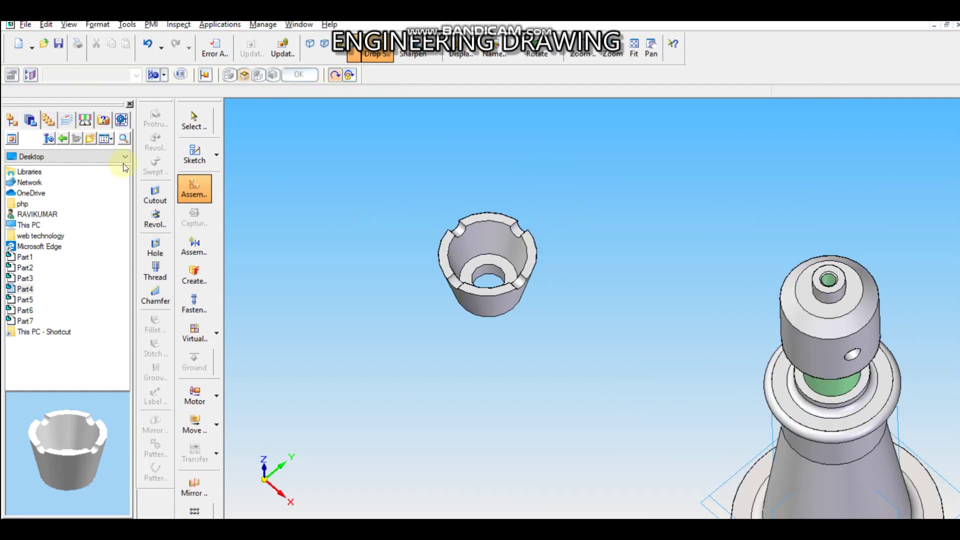
{"action": "left_click", "coordinate": [163, 74]}
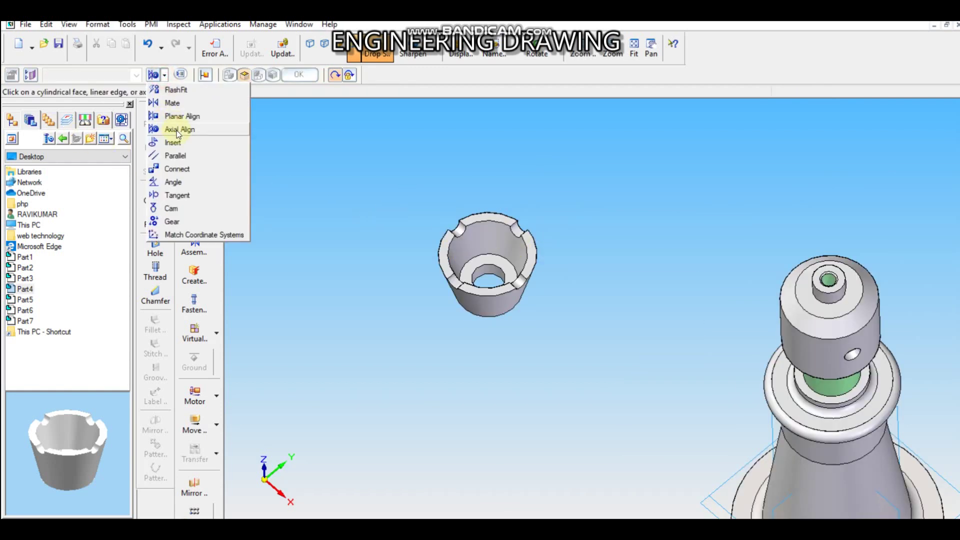
{"action": "left_click", "coordinate": [190, 129]}
{"action": "left_click", "coordinate": [499, 271]}
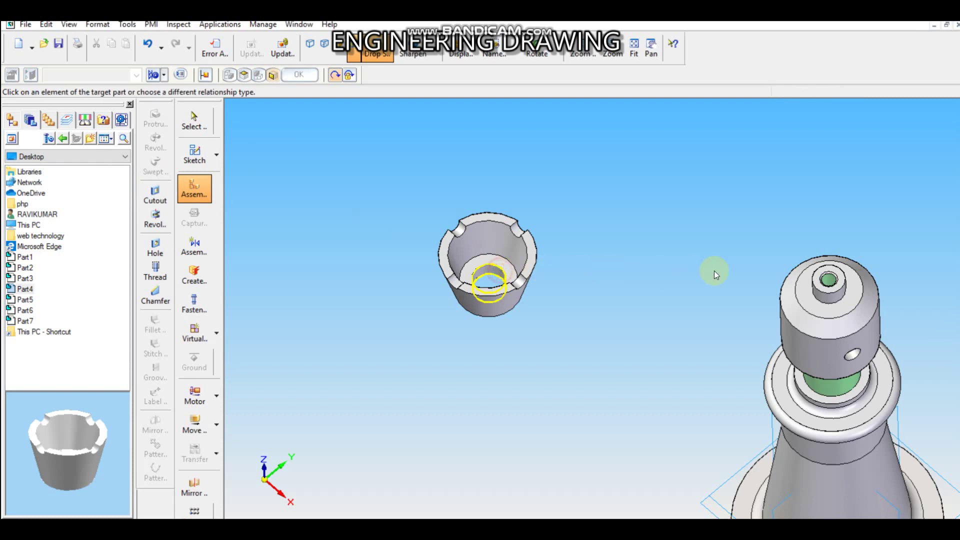
{"action": "left_click", "coordinate": [832, 283]}
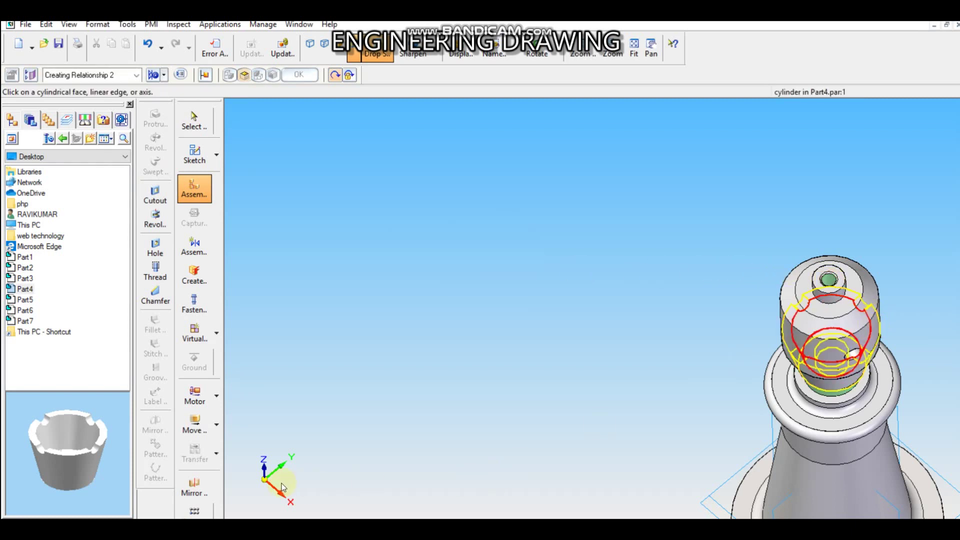
- Rotate Part3 about the shared axis with the Move Part command, without collision analysis
{"action": "left_click", "coordinate": [195, 424]}
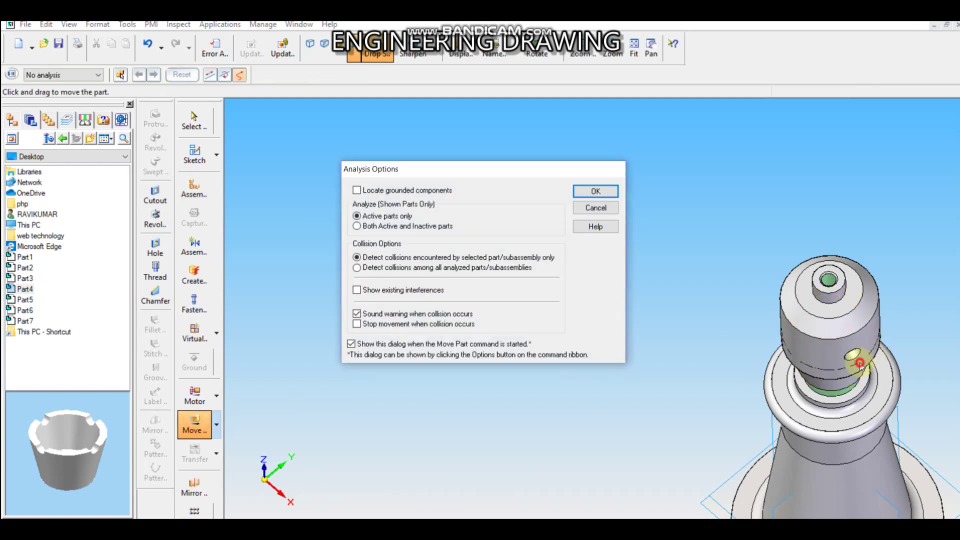
{"action": "left_click", "coordinate": [595, 191]}
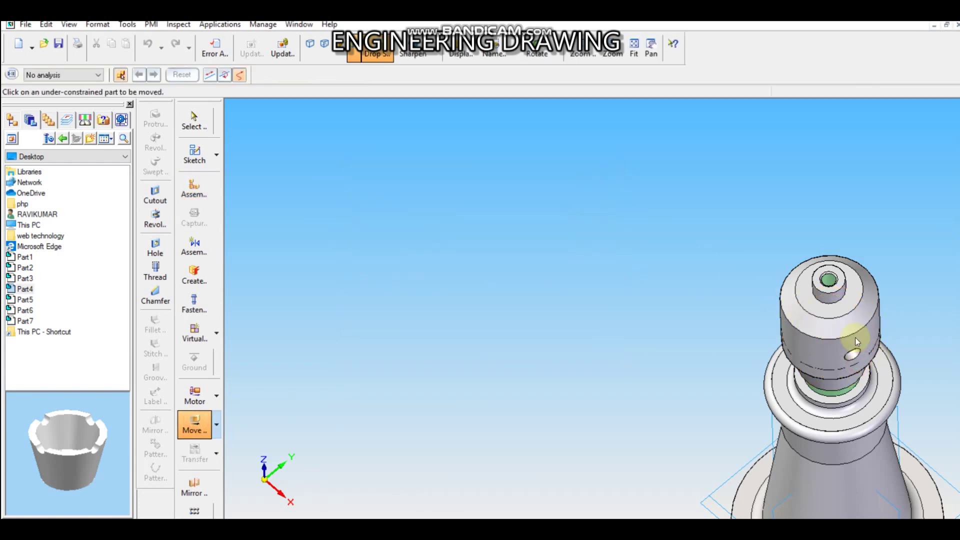
{"action": "left_click", "coordinate": [867, 364]}
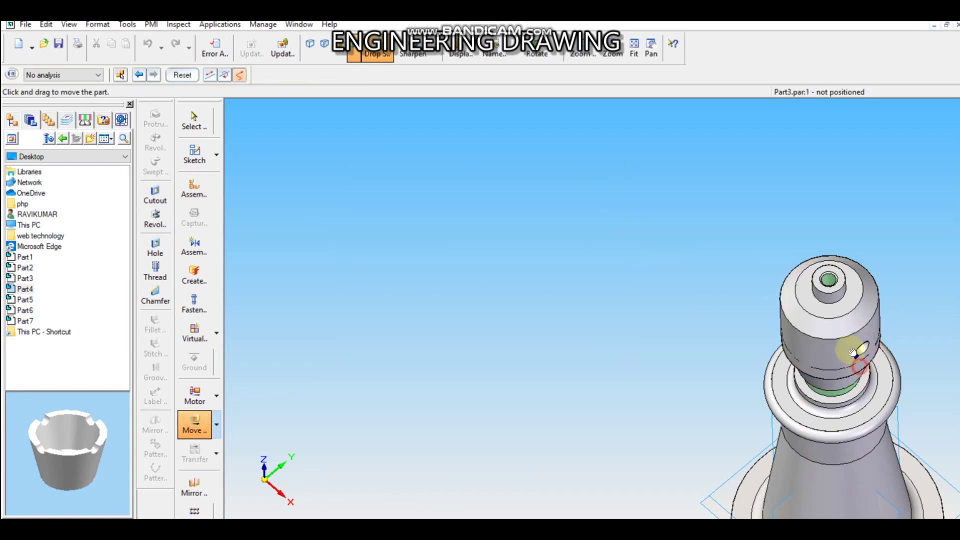
{"action": "left_click_drag", "start_coordinate": [854, 353], "coordinate": [650, 360]}
{"action": "right_click", "coordinate": [196, 425]}
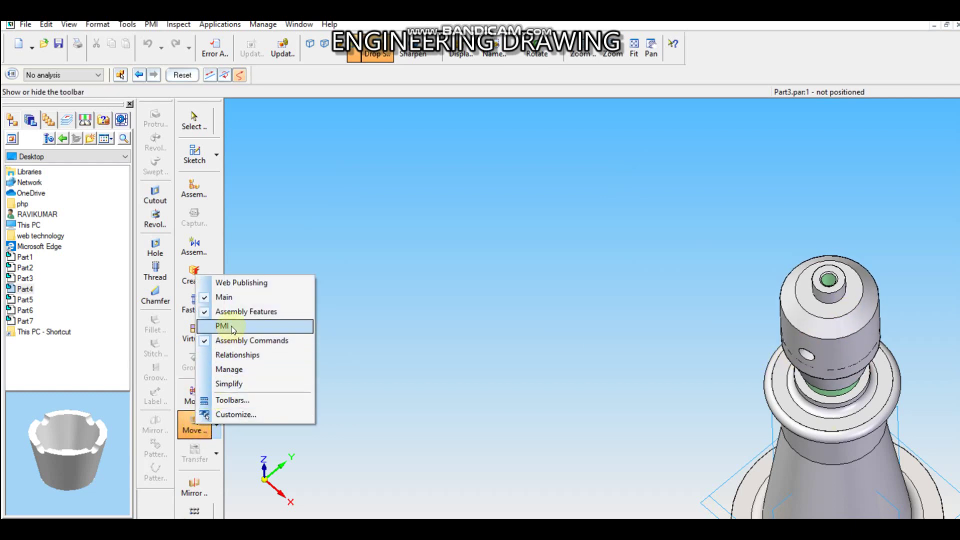
{"action": "left_click", "coordinate": [409, 288]}
- Move Part4 up along the shared axis until it sits clear above Part3's head
{"action": "left_click", "coordinate": [196, 424]}
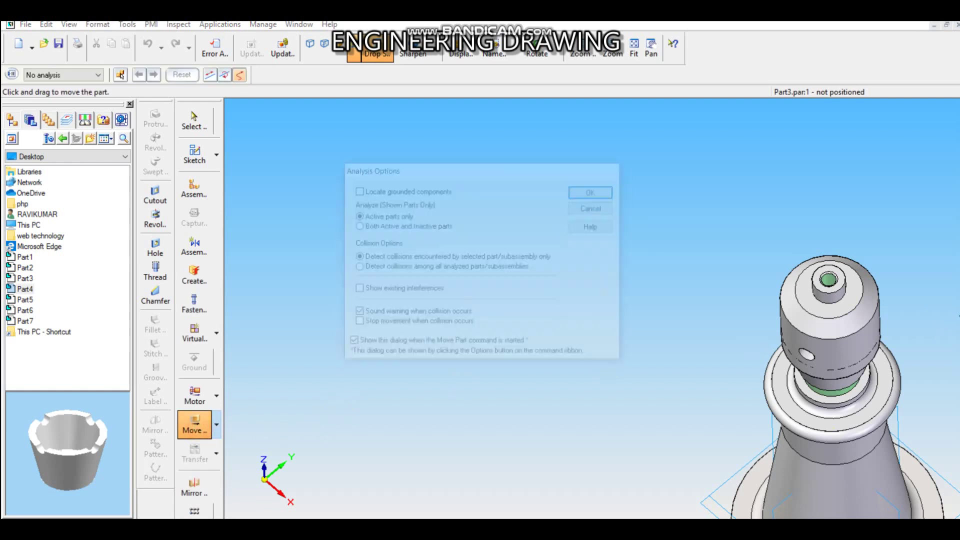
{"action": "left_click", "coordinate": [594, 193]}
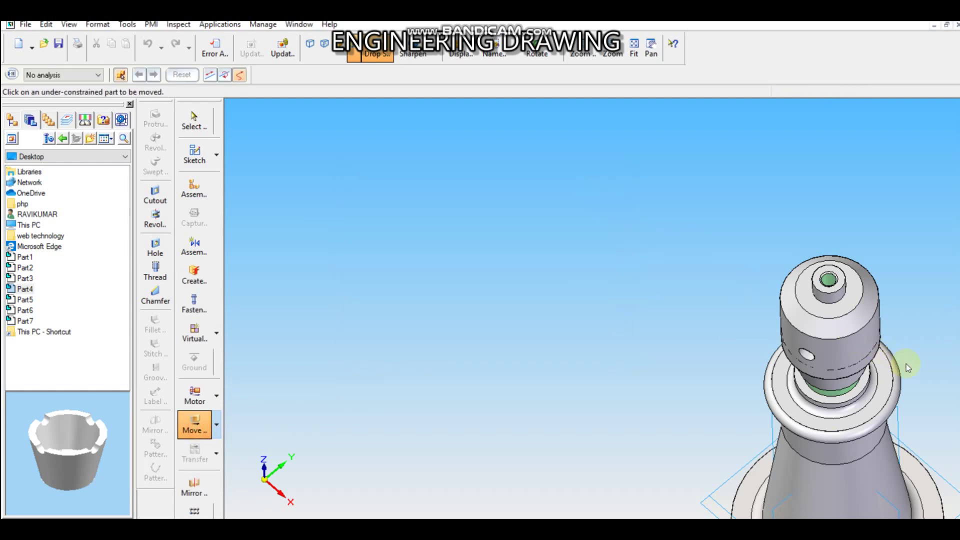
{"action": "left_click", "coordinate": [857, 365]}
{"action": "left_click_drag", "start_coordinate": [857, 365], "coordinate": [850, 247]}
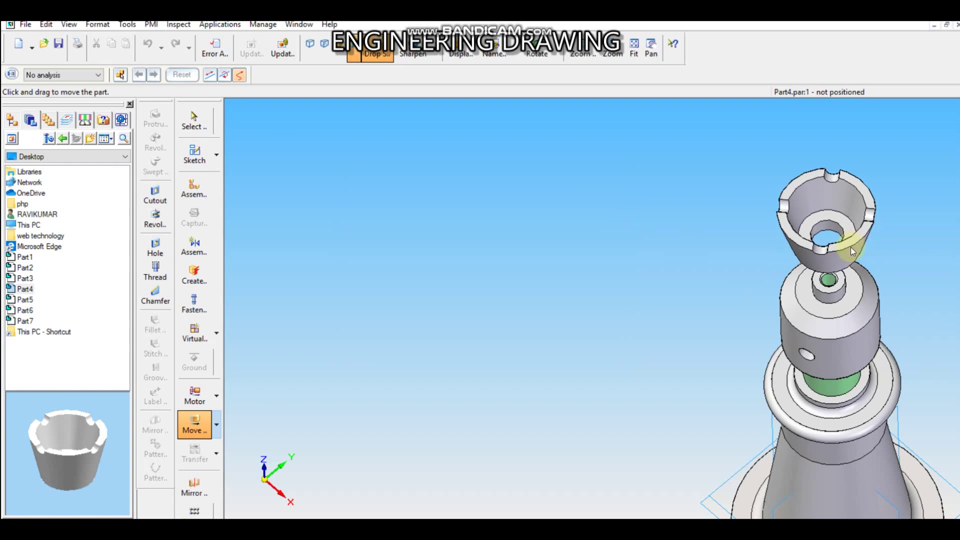
- Mate the bottom face of Part4 to the upper shoulder face of Part3's head with a 0.00 mm offset
{"action": "left_click", "coordinate": [634, 46]}
{"action": "scroll", "coordinate": [598, 227], "scroll_direction": "up", "scroll_amount": 3}
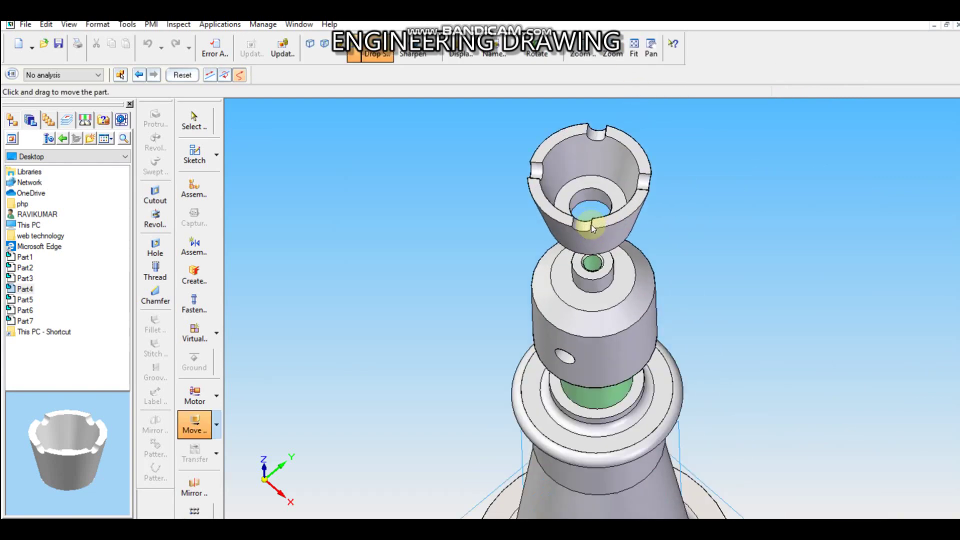
{"action": "middle_click_drag", "start_coordinate": [599, 231], "coordinate": [476, 203]}
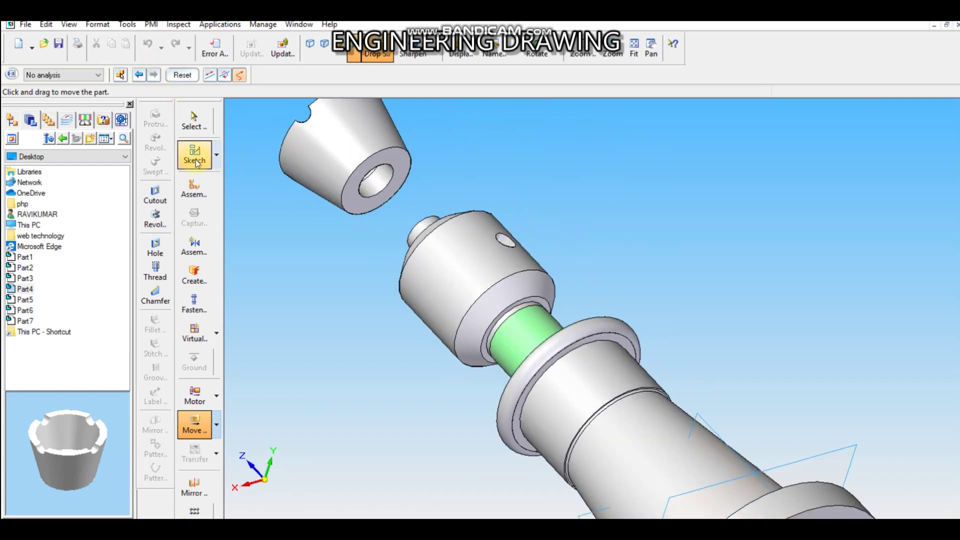
{"action": "left_click", "coordinate": [195, 188]}
{"action": "left_click", "coordinate": [162, 75]}
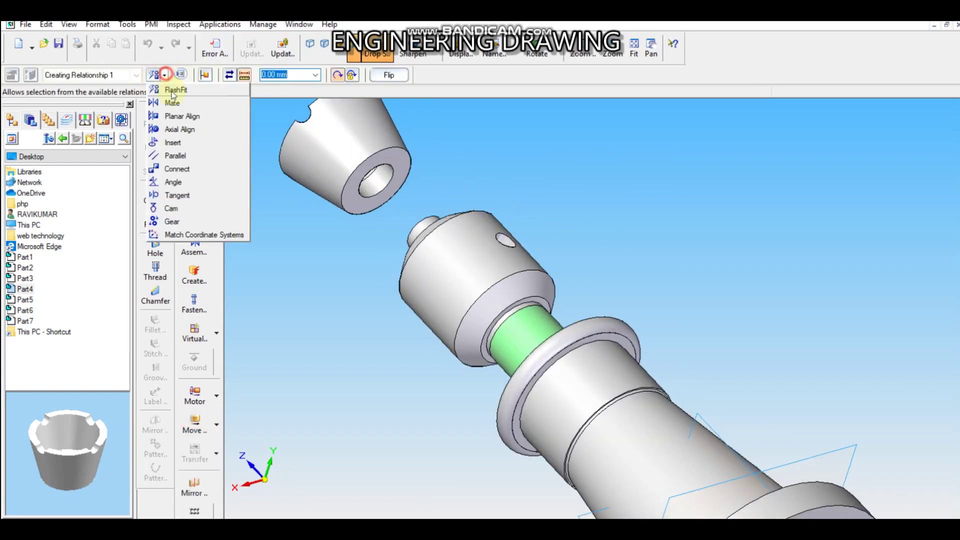
{"action": "left_click", "coordinate": [176, 101]}
{"action": "left_click", "coordinate": [403, 162]}
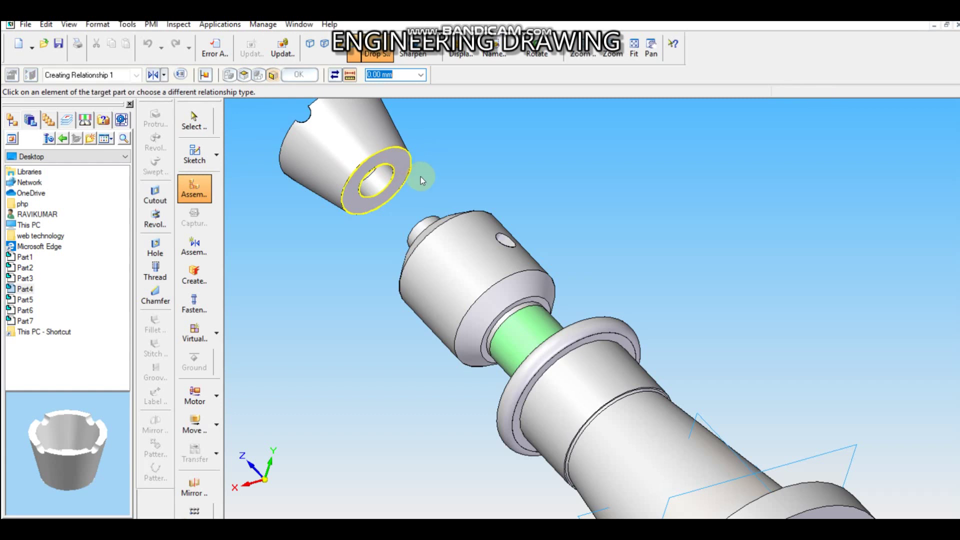
{"action": "middle_click_drag", "start_coordinate": [421, 176], "coordinate": [470, 215]}
{"action": "left_click", "coordinate": [455, 212]}
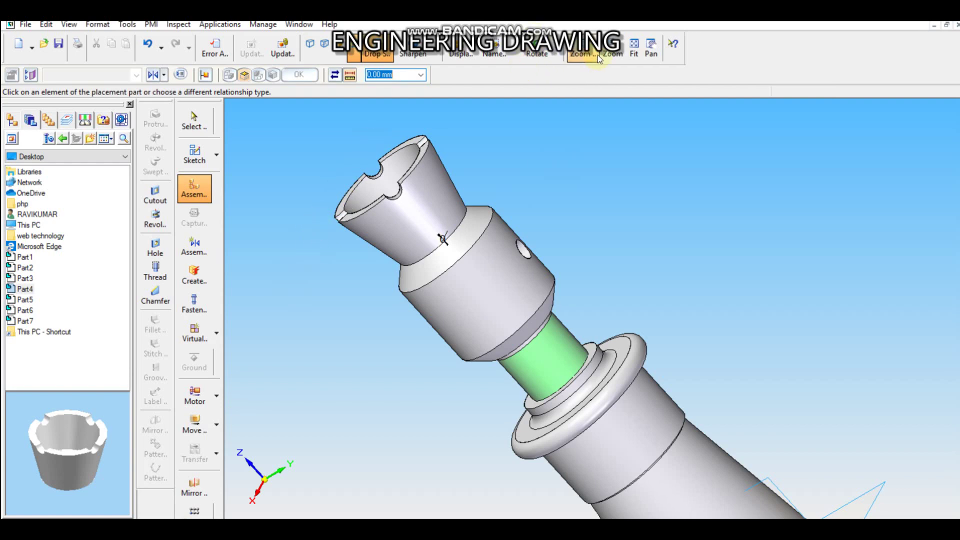
- Place the washer-shaped Part5 in the assembly, beside the cup
{"action": "left_click", "coordinate": [496, 52]}
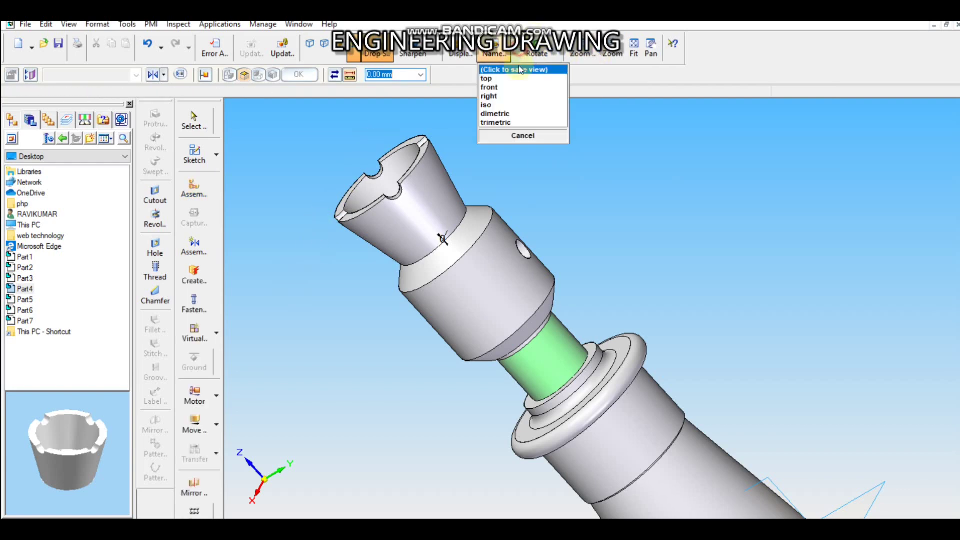
{"action": "left_click", "coordinate": [492, 105]}
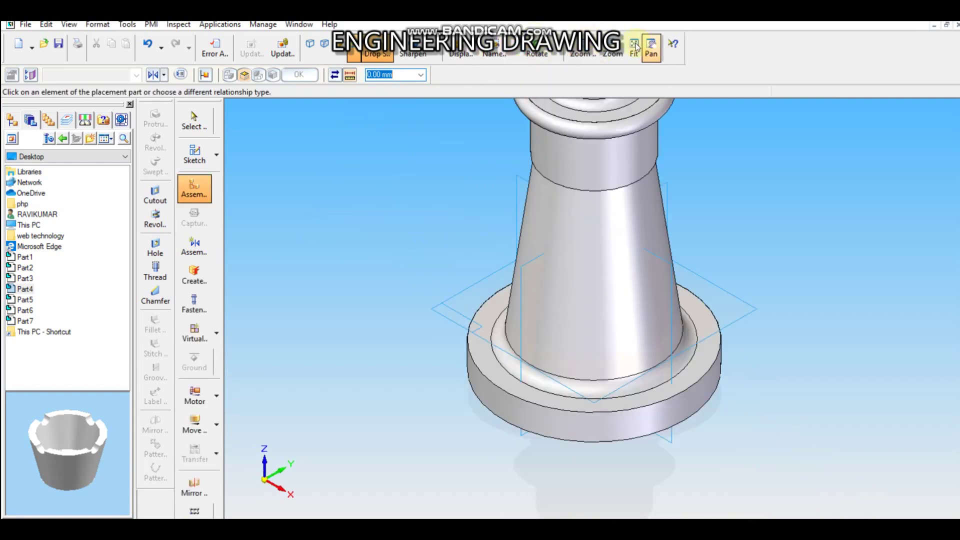
{"action": "left_click", "coordinate": [634, 47]}
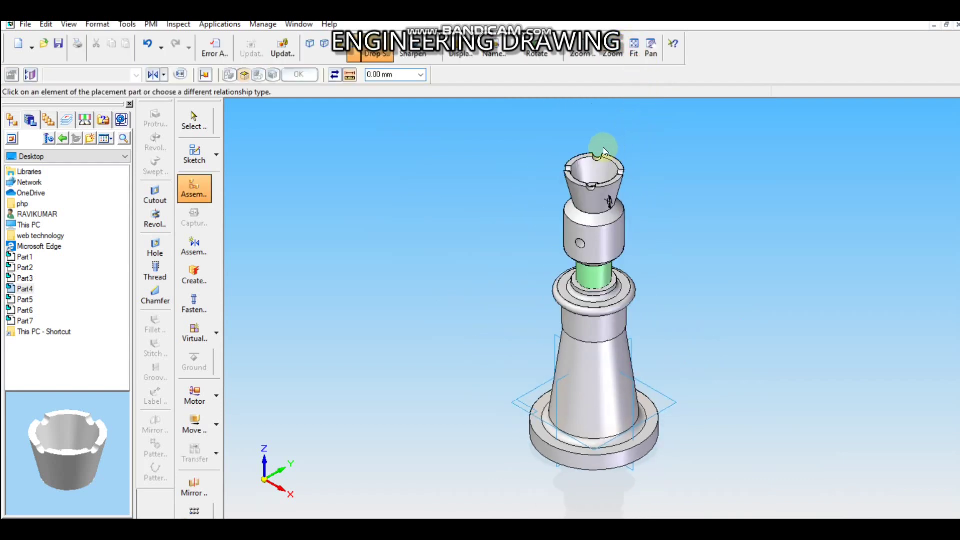
{"action": "scroll", "coordinate": [598, 149], "scroll_direction": "up", "scroll_amount": 3}
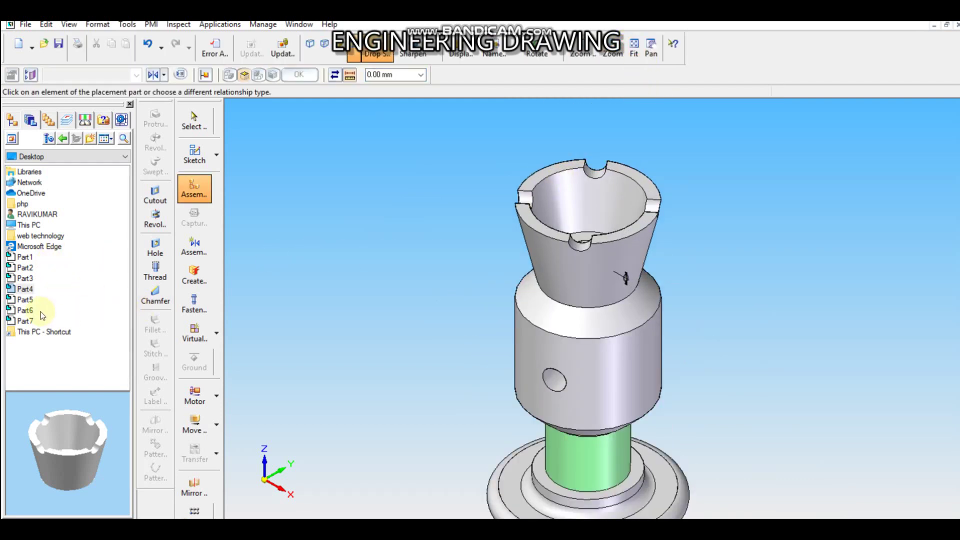
{"action": "left_click", "coordinate": [25, 300]}
{"action": "left_click_drag", "start_coordinate": [279, 247], "coordinate": [296, 244]}
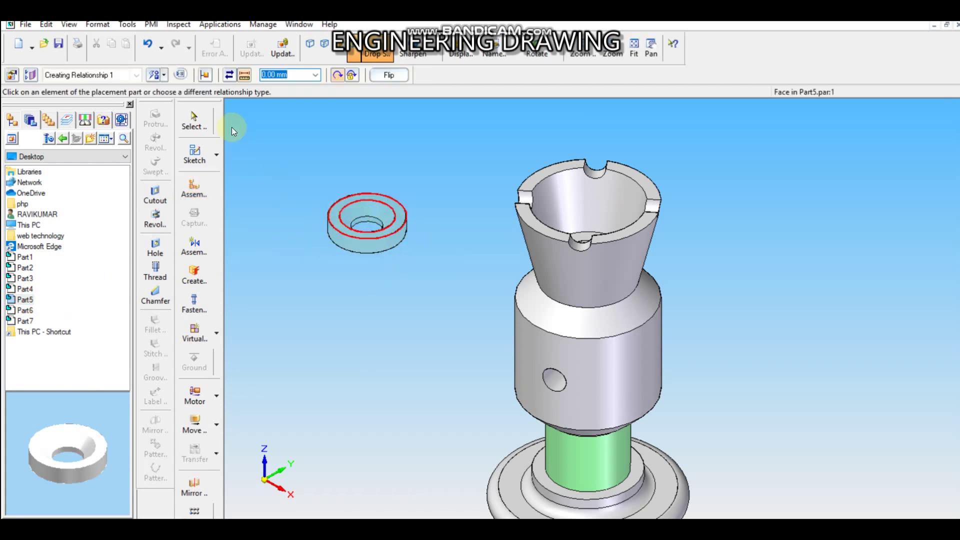
- Axially align Part5's countersunk hole with the small hole in Part3's spigot and end the placement
{"action": "left_click", "coordinate": [163, 75]}
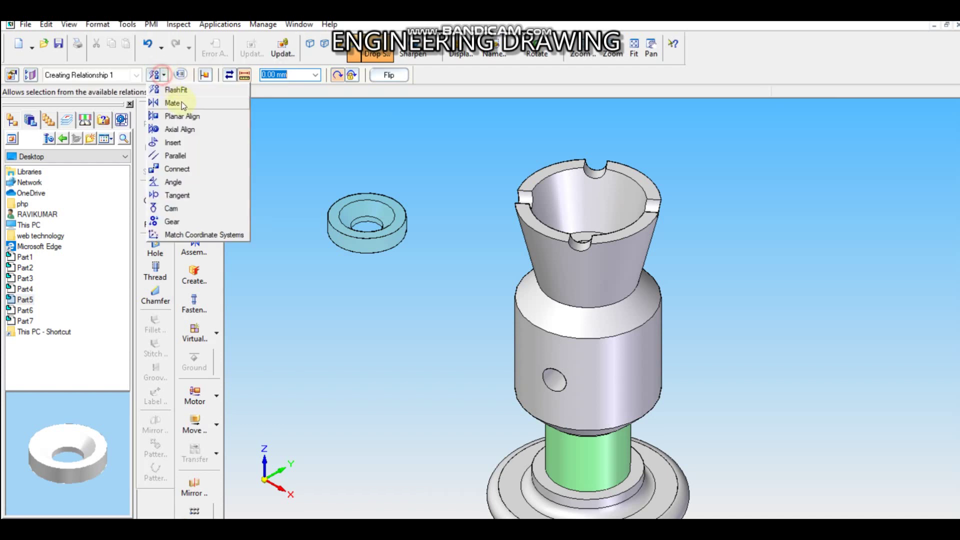
{"action": "left_click", "coordinate": [180, 129]}
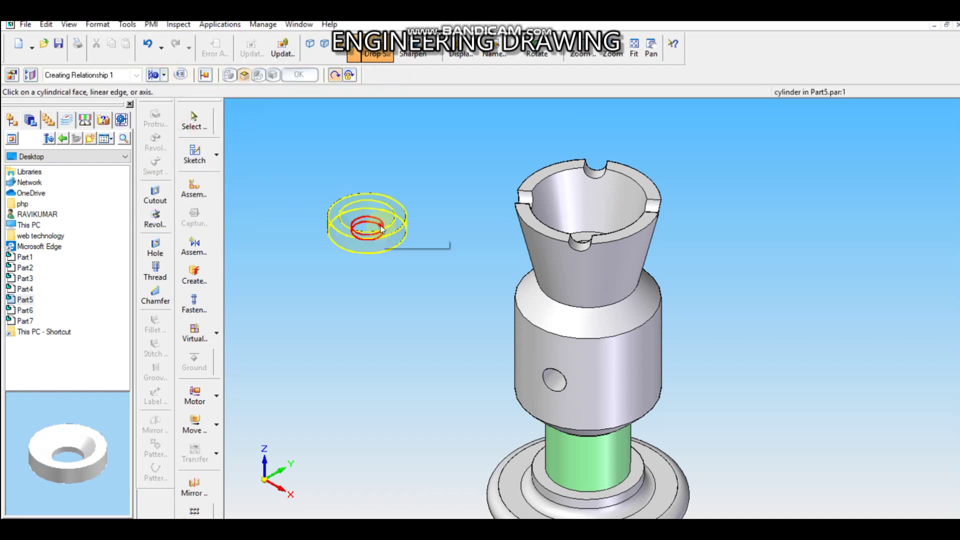
{"action": "left_click", "coordinate": [381, 230]}
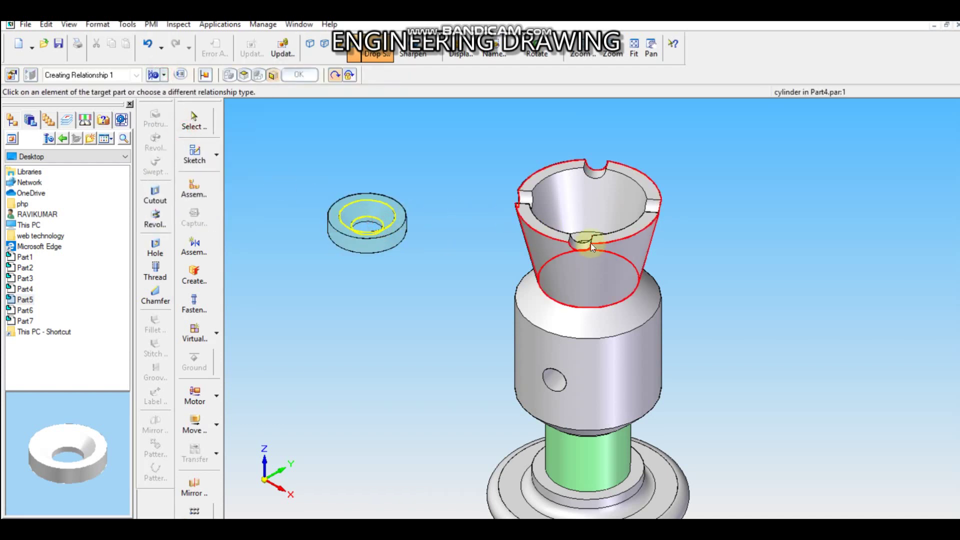
{"action": "scroll", "coordinate": [590, 239], "scroll_direction": "down", "scroll_amount": 2}
{"action": "middle_click_drag", "start_coordinate": [590, 265], "coordinate": [593, 321]}
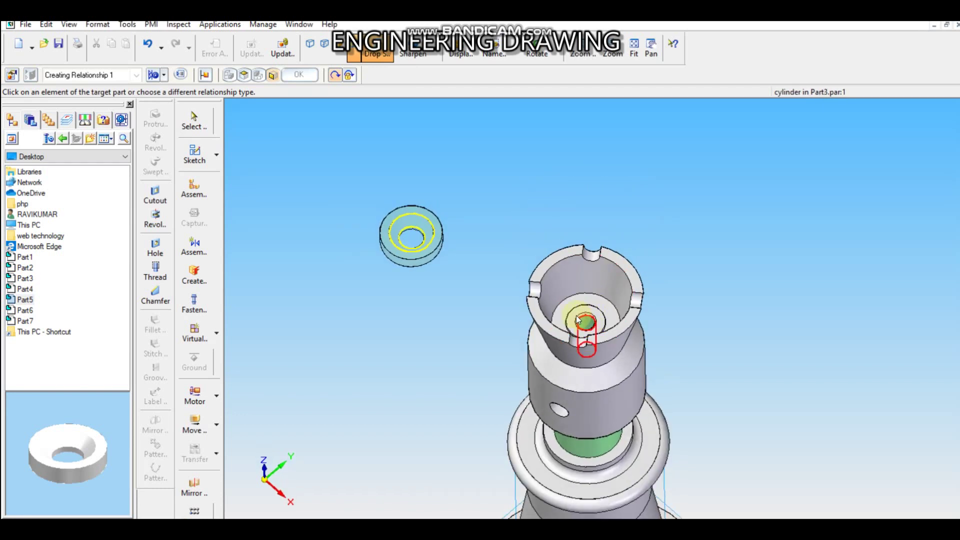
{"action": "left_click", "coordinate": [585, 318]}
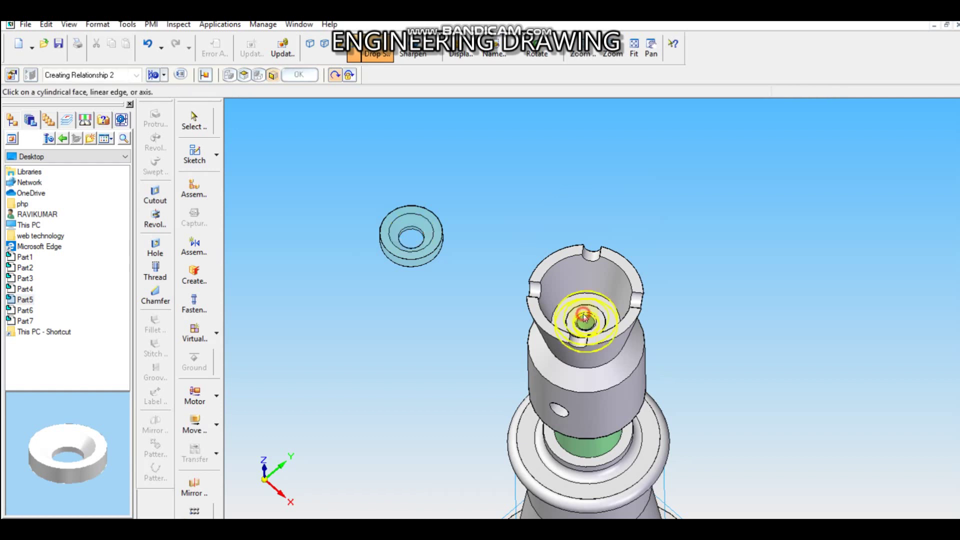
{"action": "left_click", "coordinate": [483, 296]}
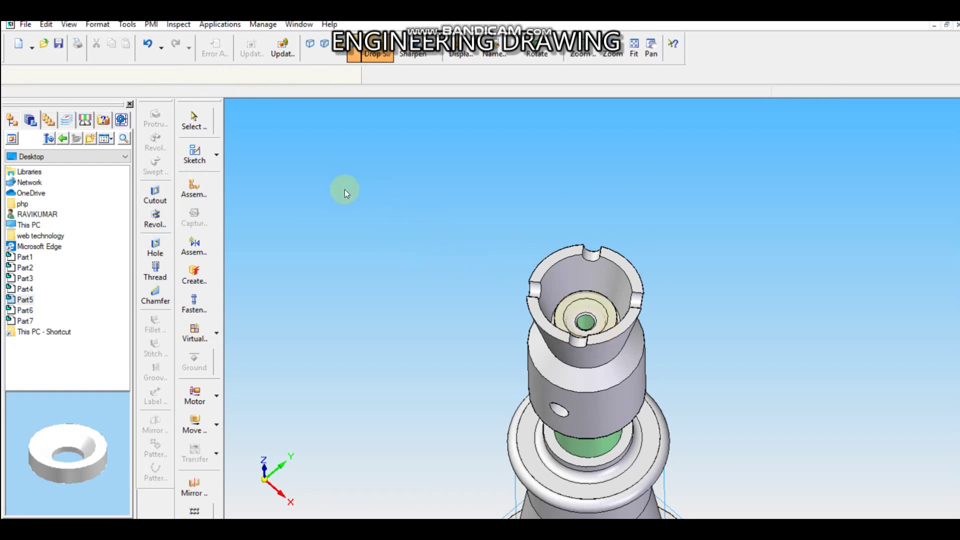
{"action": "left_click", "coordinate": [476, 280]}
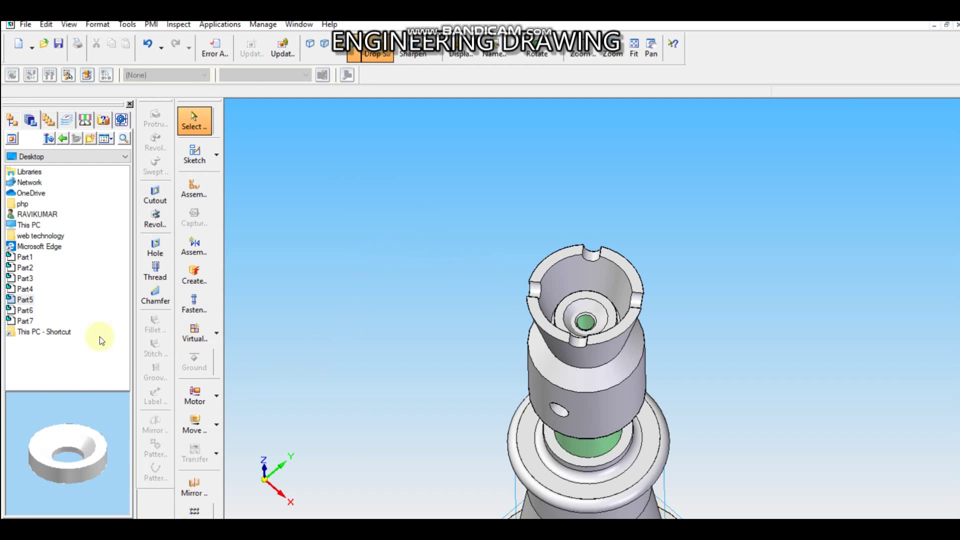
- Place the slotted countersunk screw Part6 in the assembly, beside the jack head
{"action": "left_click_drag", "start_coordinate": [27, 316], "coordinate": [320, 277]}
{"action": "scroll", "coordinate": [657, 207], "scroll_direction": "up", "scroll_amount": 3}
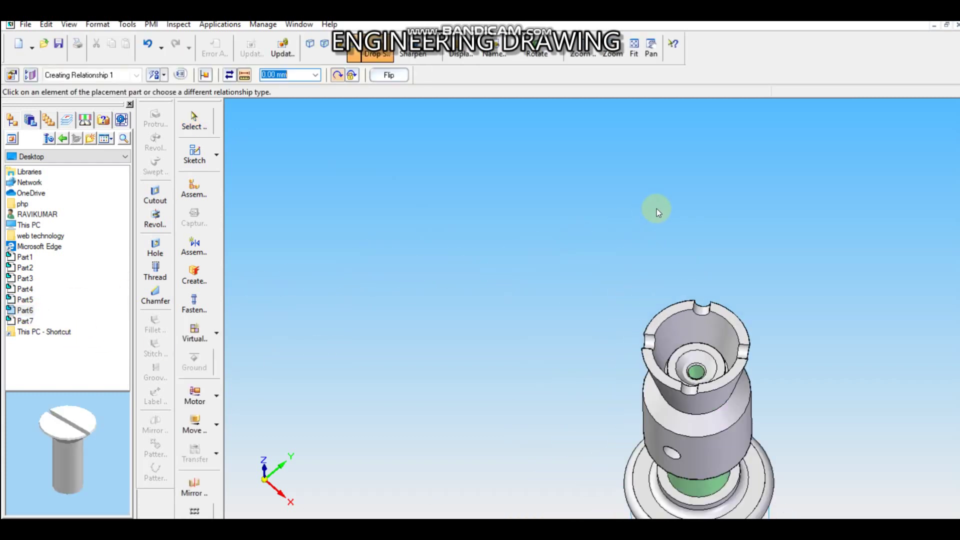
- Axially align the cylindrical shank of Part6 with the small hole in the centre of the cup
{"action": "left_click", "coordinate": [349, 308]}
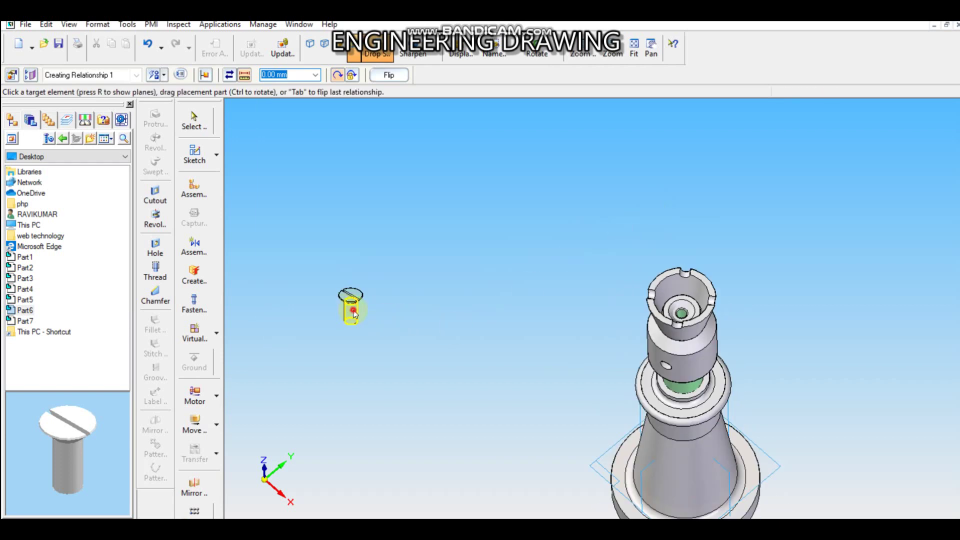
{"action": "left_click", "coordinate": [682, 313]}
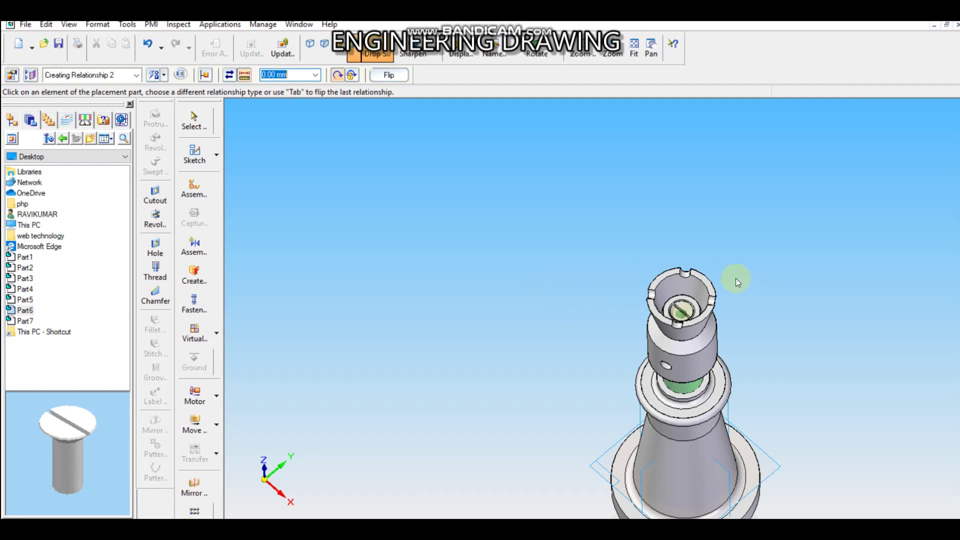
{"action": "scroll", "coordinate": [733, 277], "scroll_direction": "up", "scroll_amount": 4}
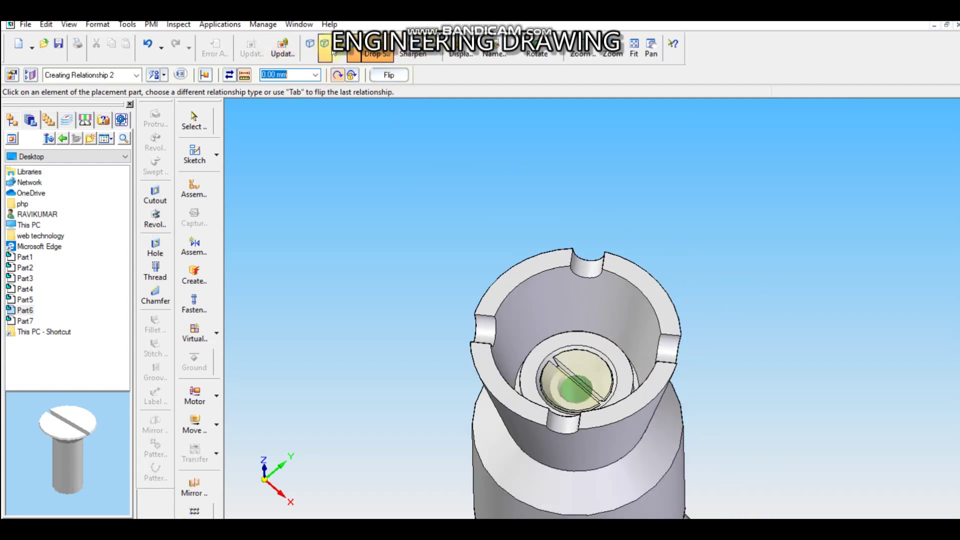
- Examine how the screw seats in the washer and spigot in the right view with hidden edges shown, then restore shading
{"action": "left_click", "coordinate": [508, 50]}
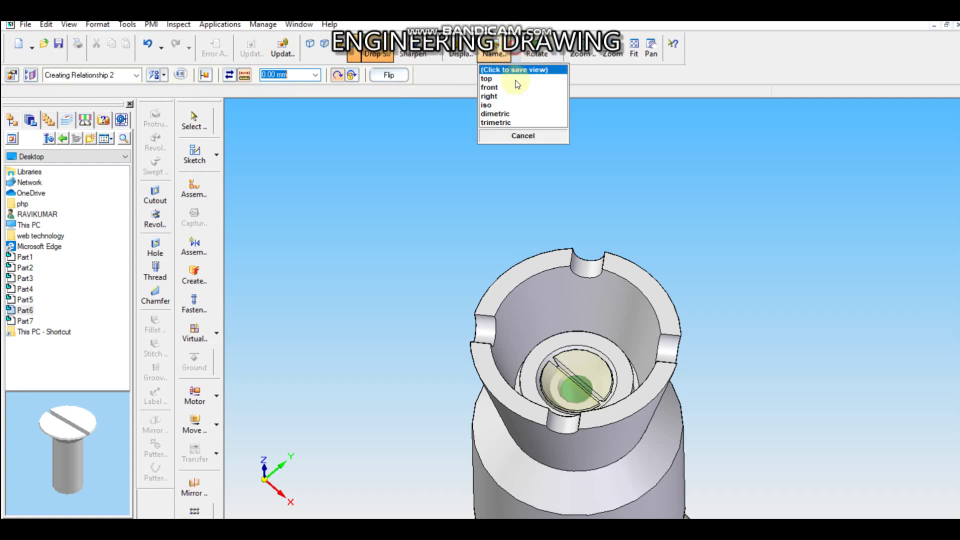
{"action": "left_click", "coordinate": [498, 100]}
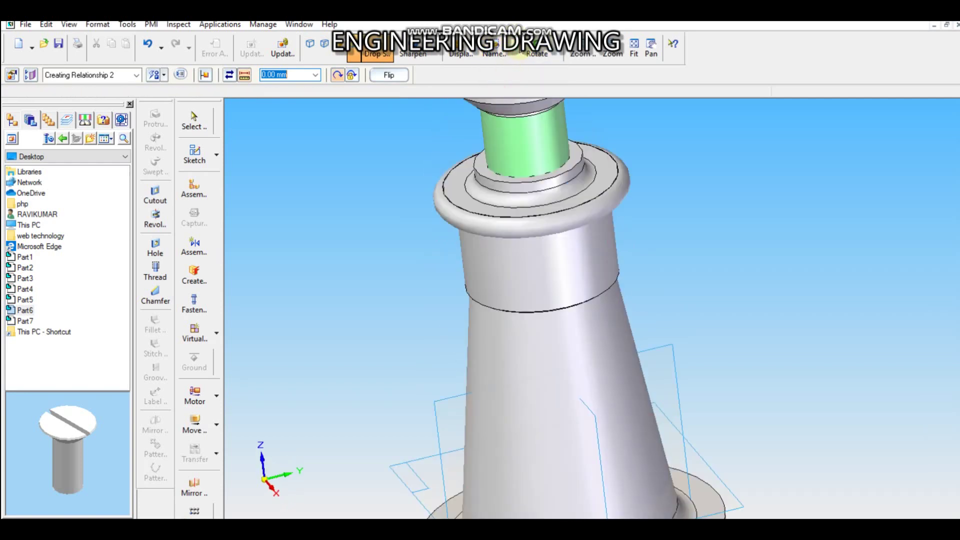
{"action": "left_click", "coordinate": [635, 50]}
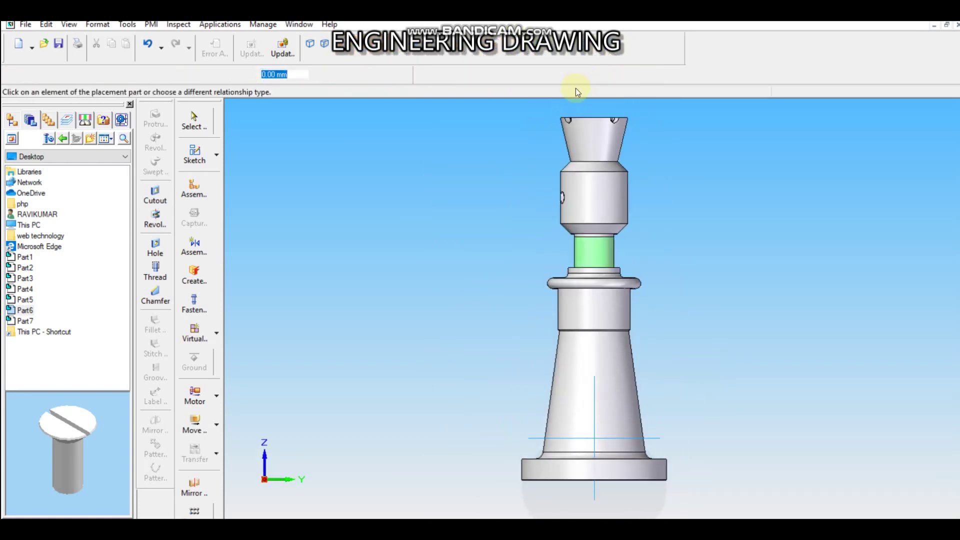
{"action": "left_click", "coordinate": [326, 46]}
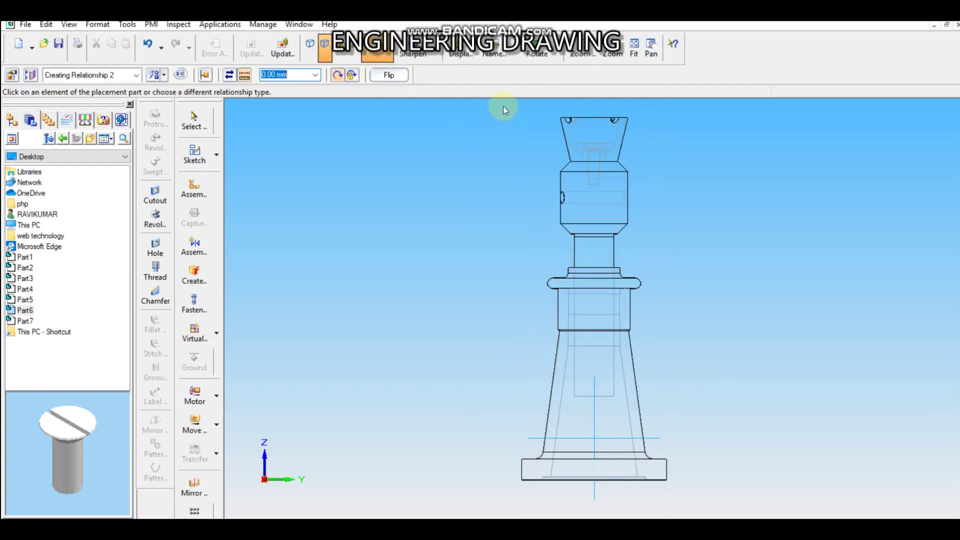
{"action": "left_click", "coordinate": [582, 53]}
{"action": "left_click_drag", "start_coordinate": [539, 112], "coordinate": [682, 199]}
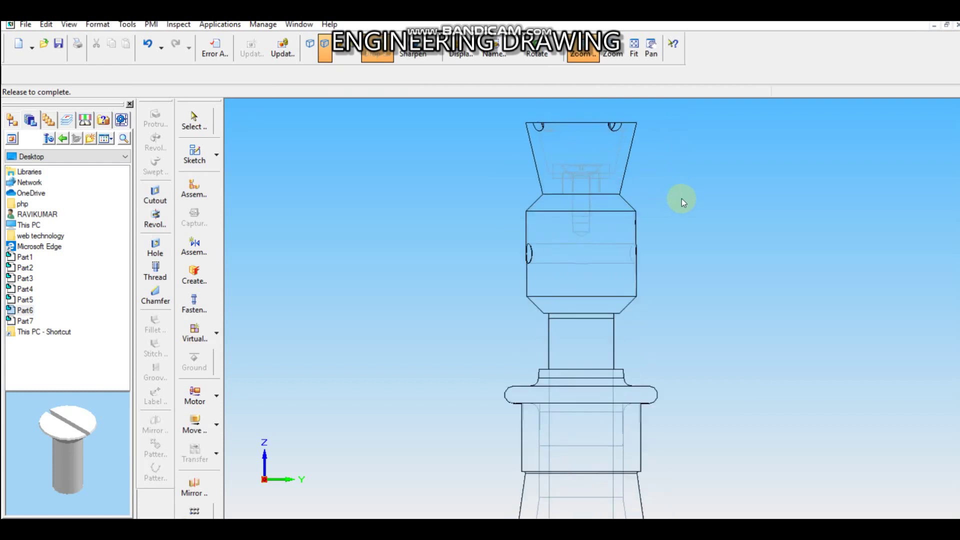
{"action": "right_click", "coordinate": [750, 221]}
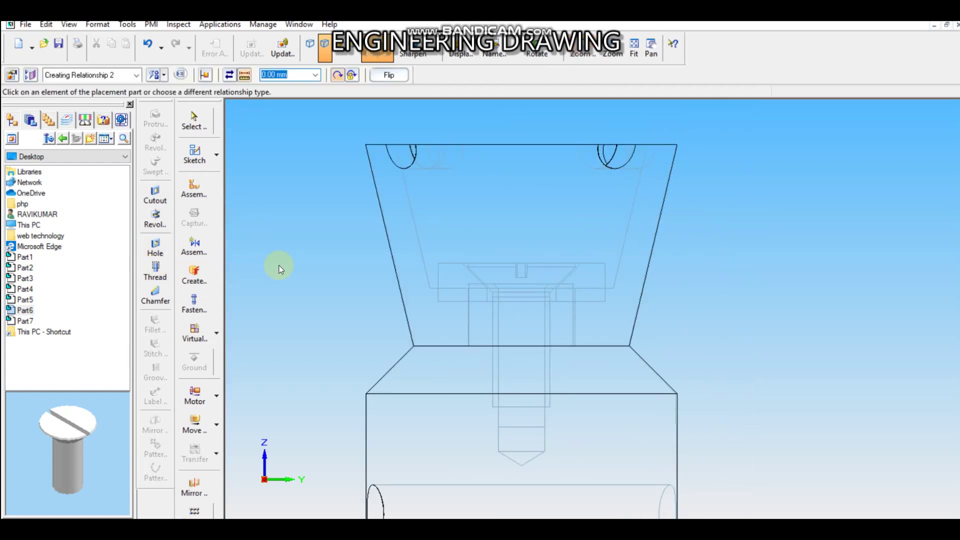
{"action": "left_click", "coordinate": [634, 47]}
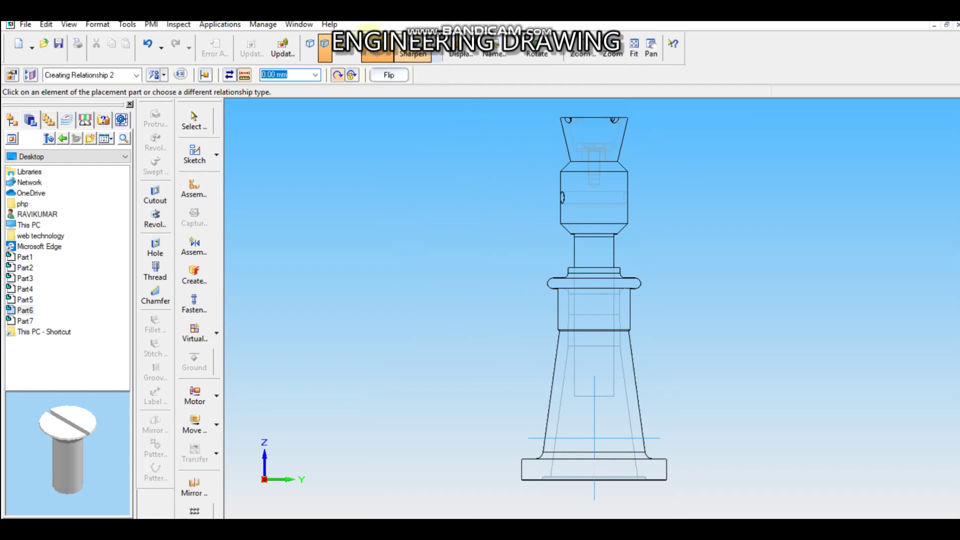
{"action": "left_click", "coordinate": [354, 45]}
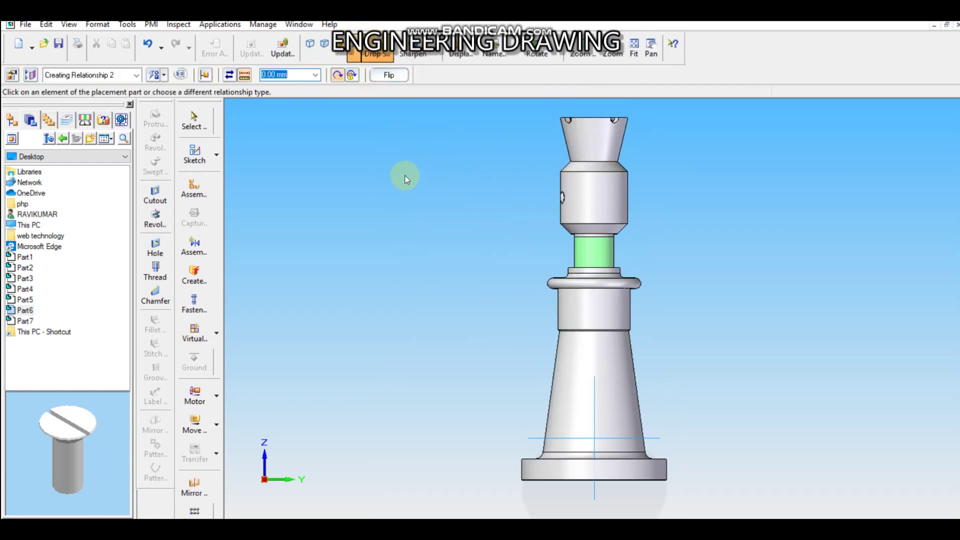
- Place the stepped handle bar Part7 and axially align its thin end with the cross hole in Part3's head
{"action": "left_click", "coordinate": [26, 321]}
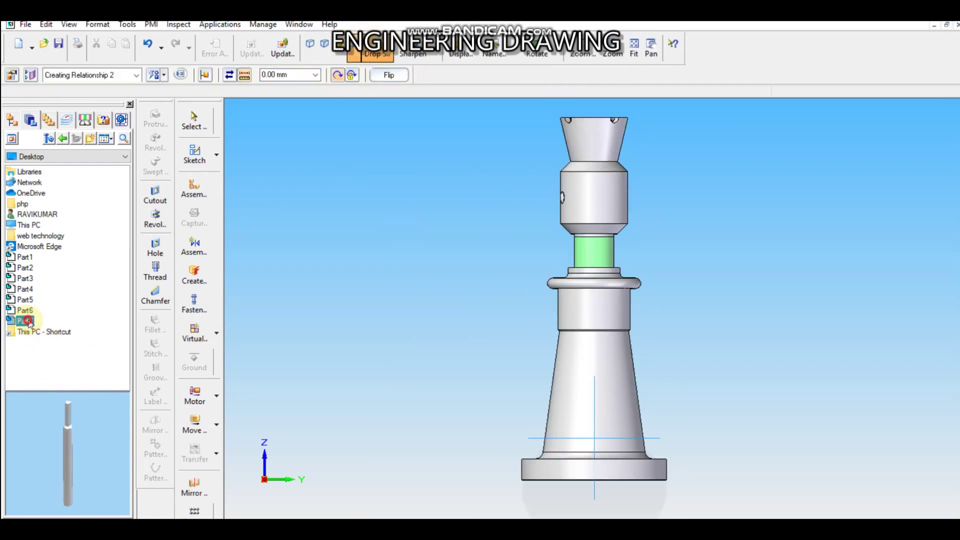
{"action": "left_click_drag", "start_coordinate": [311, 271], "coordinate": [314, 271]}
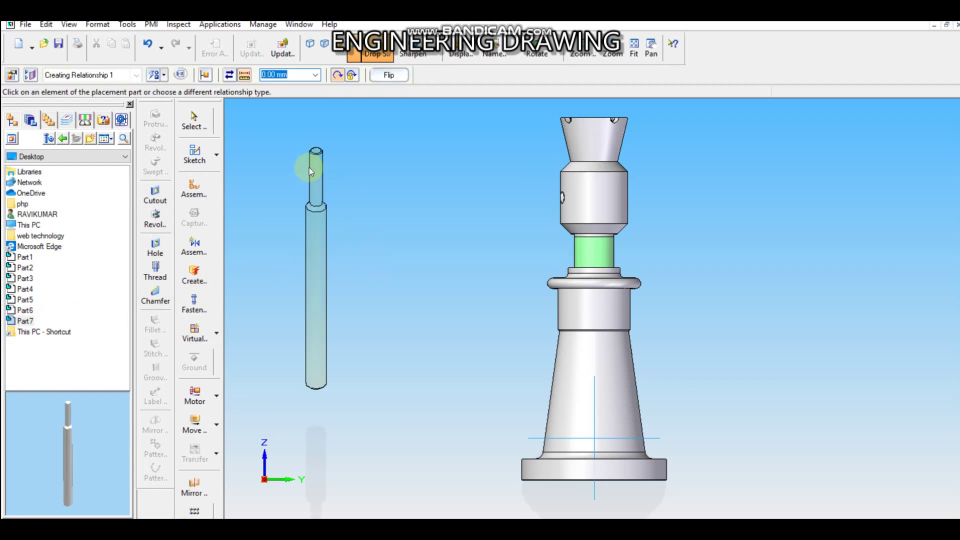
{"action": "left_click", "coordinate": [317, 173]}
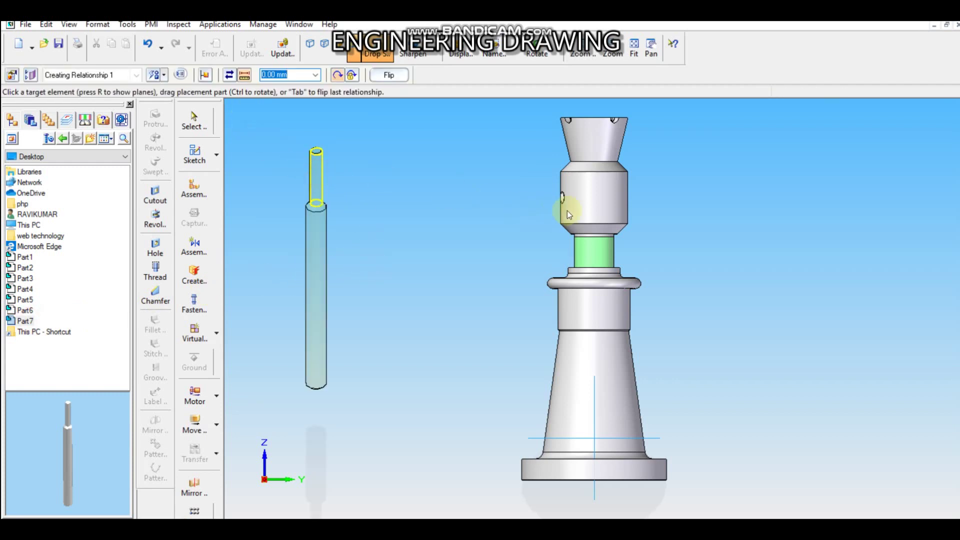
{"action": "left_click", "coordinate": [563, 198]}
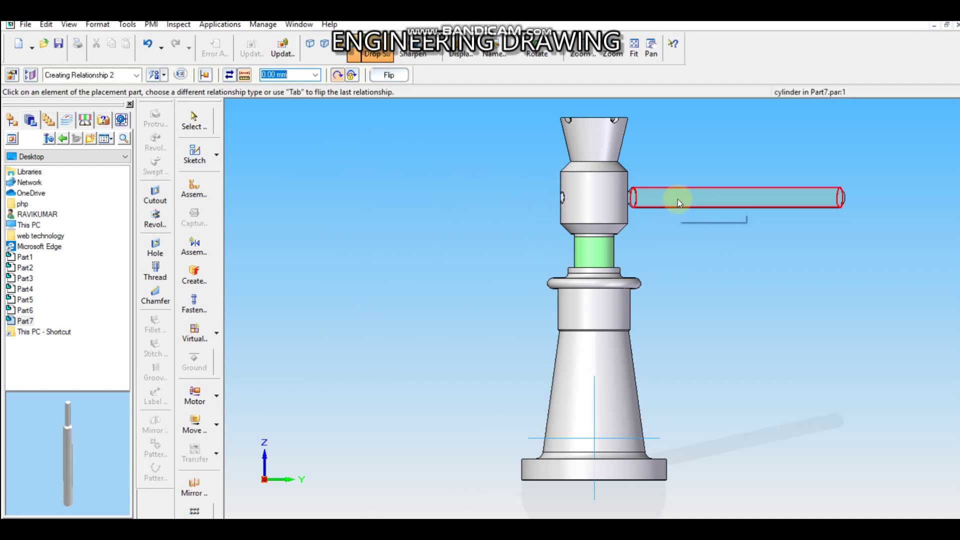
{"action": "left_click_drag", "start_coordinate": [677, 199], "coordinate": [690, 216]}
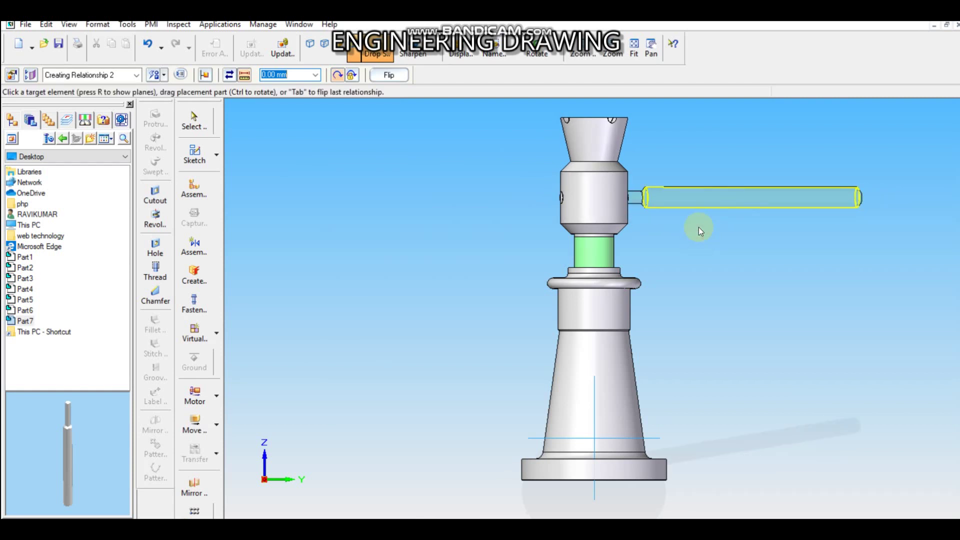
{"action": "key", "text": "Escape"}
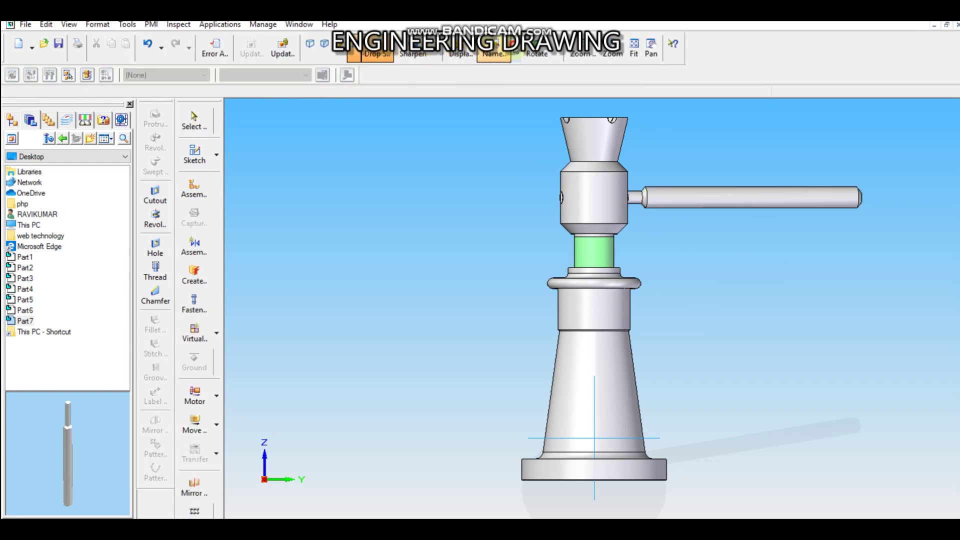
- Examine the whole jack with its handle in the iso and dimetric views
{"action": "left_click", "coordinate": [494, 50]}
{"action": "left_click", "coordinate": [495, 103]}
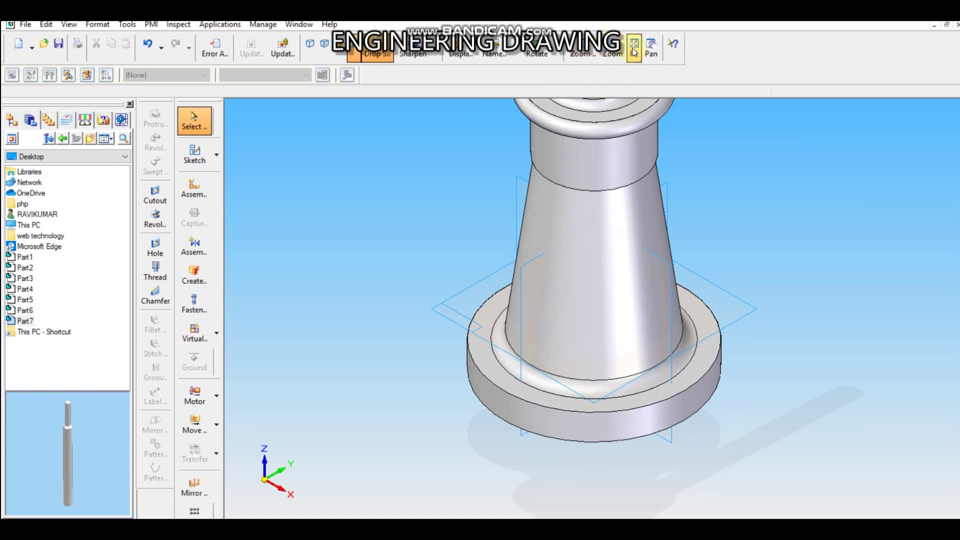
{"action": "left_click", "coordinate": [634, 47]}
{"action": "scroll", "coordinate": [593, 214], "scroll_direction": "up", "scroll_amount": 4}
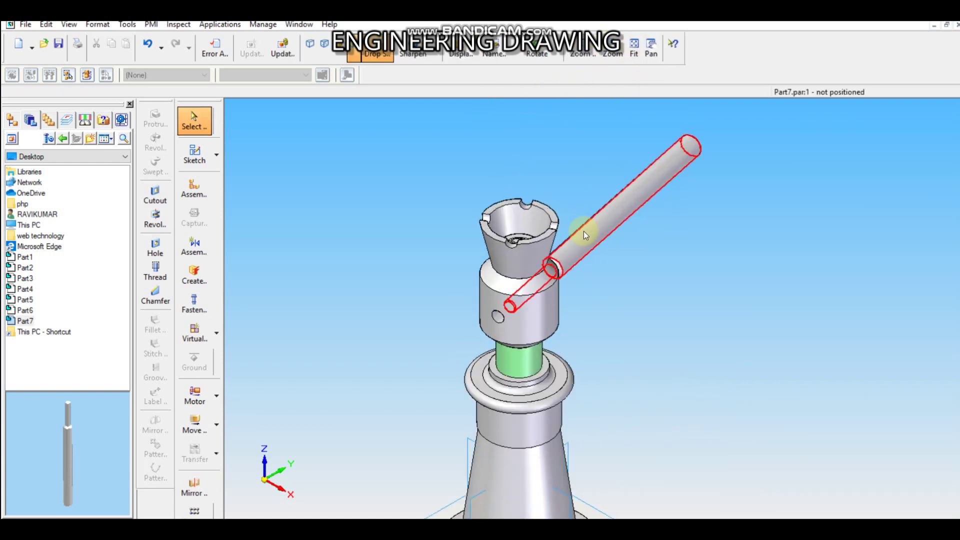
{"action": "scroll", "coordinate": [583, 231], "scroll_direction": "down", "scroll_amount": 3}
{"action": "left_click", "coordinate": [494, 50]}
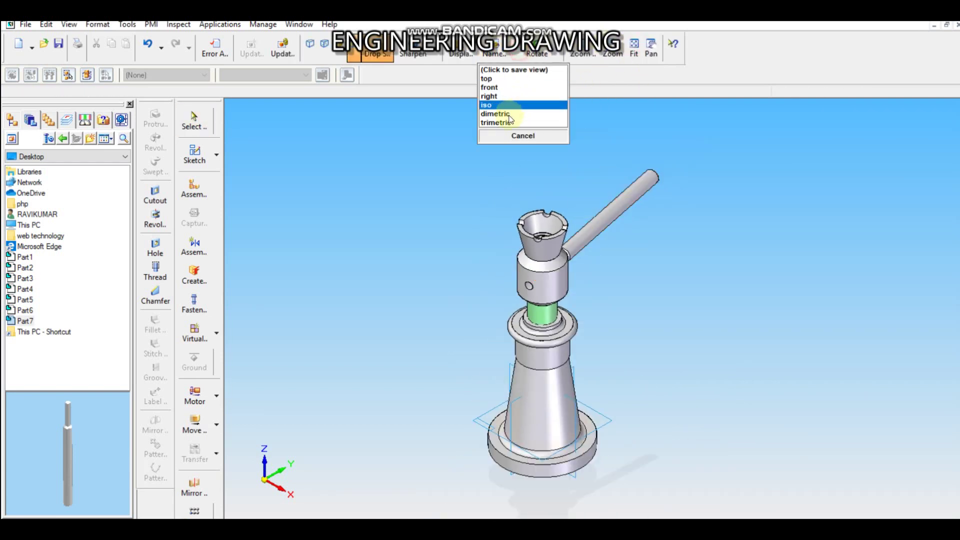
{"action": "left_click", "coordinate": [505, 115]}
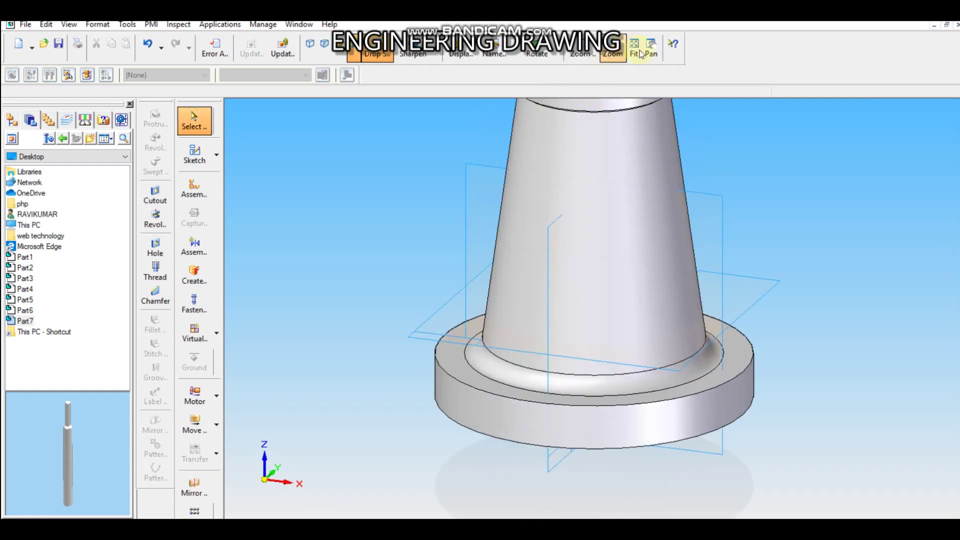
{"action": "left_click", "coordinate": [634, 47]}
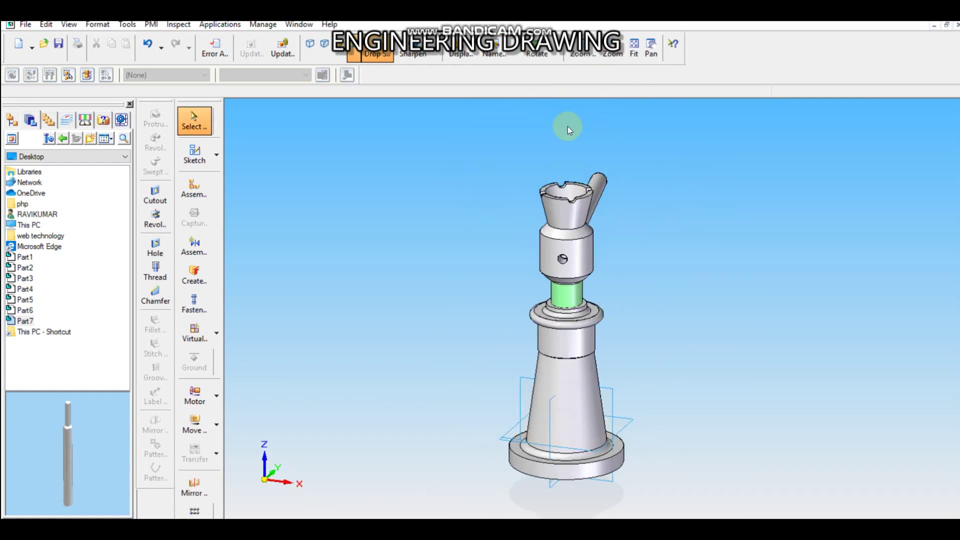
- Rotate the jack to inspect the slotted screw and washer inside the cup from above
{"action": "left_click", "coordinate": [536, 50]}
{"action": "left_click_drag", "start_coordinate": [667, 330], "coordinate": [559, 325]}
{"action": "scroll", "coordinate": [560, 322], "scroll_direction": "up", "scroll_amount": 3}
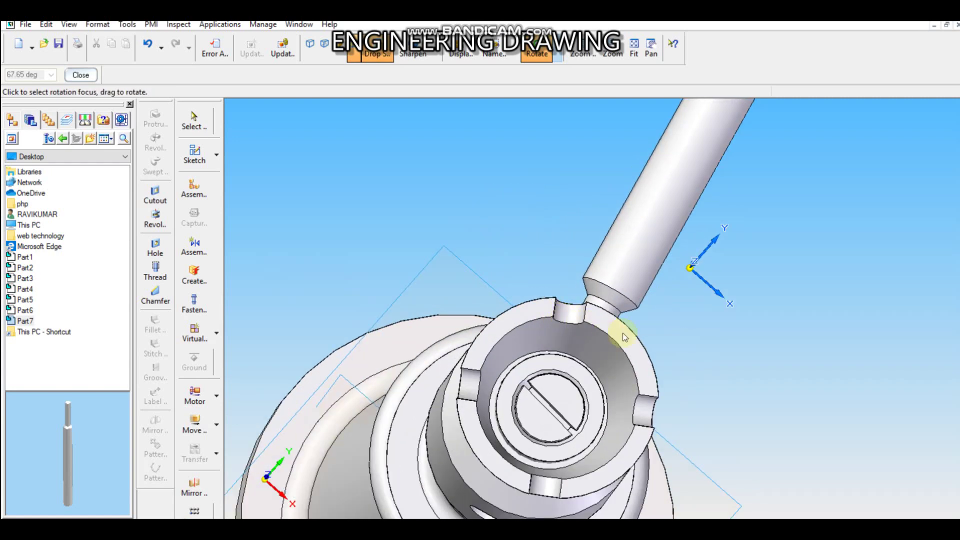
{"action": "left_click_drag", "start_coordinate": [650, 345], "coordinate": [663, 325]}
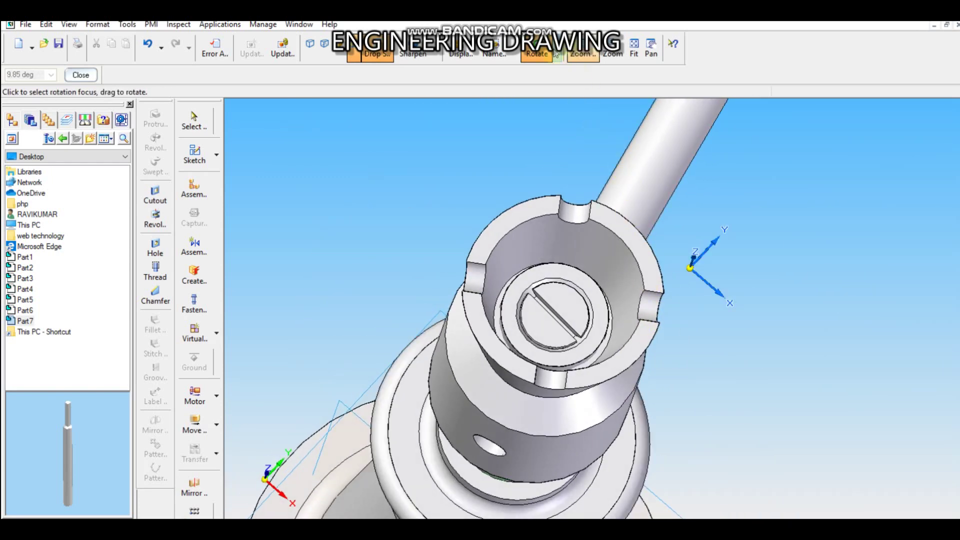
- Examine the handle's fit and the internal parts in the right view with hidden edges shown
{"action": "left_click", "coordinate": [493, 50]}
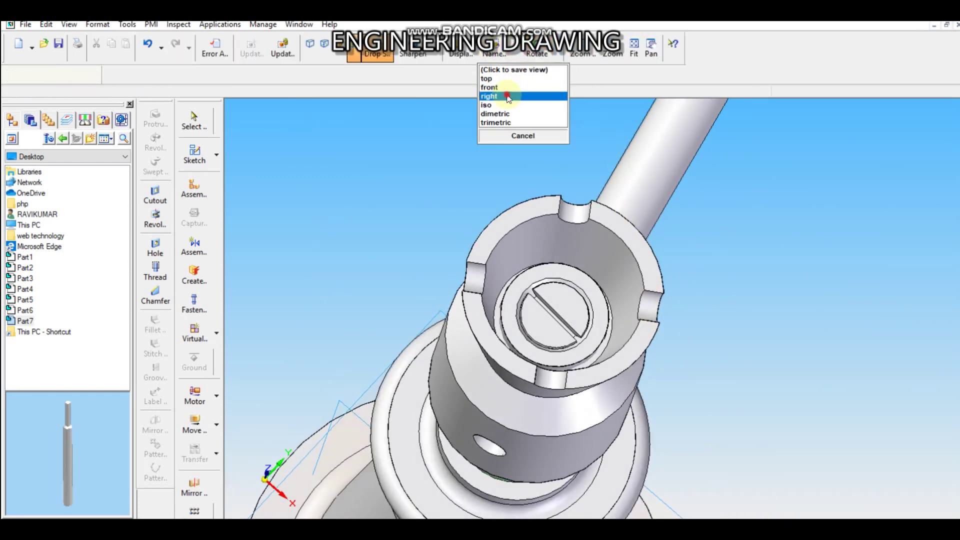
{"action": "left_click", "coordinate": [508, 96]}
{"action": "left_click", "coordinate": [634, 48]}
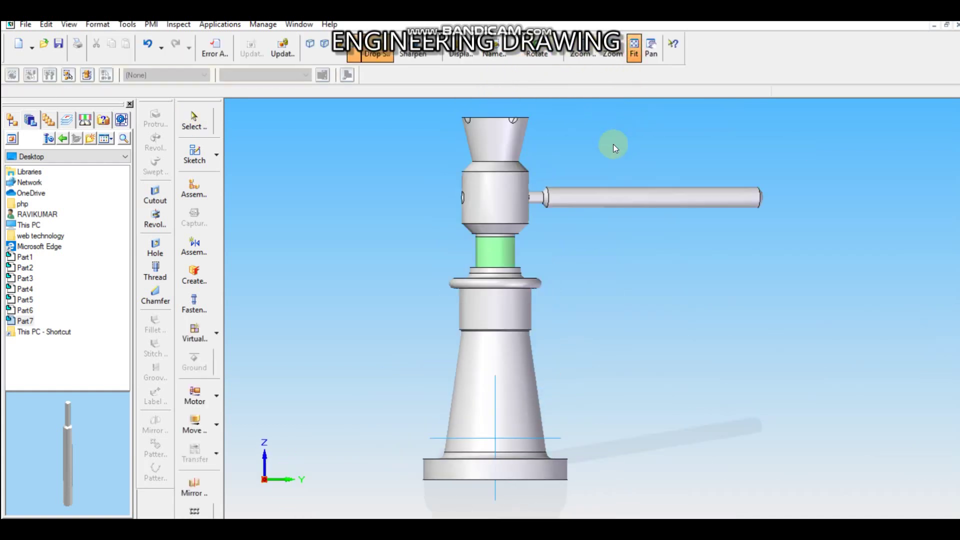
{"action": "left_click", "coordinate": [613, 148]}
{"action": "left_click", "coordinate": [326, 49]}
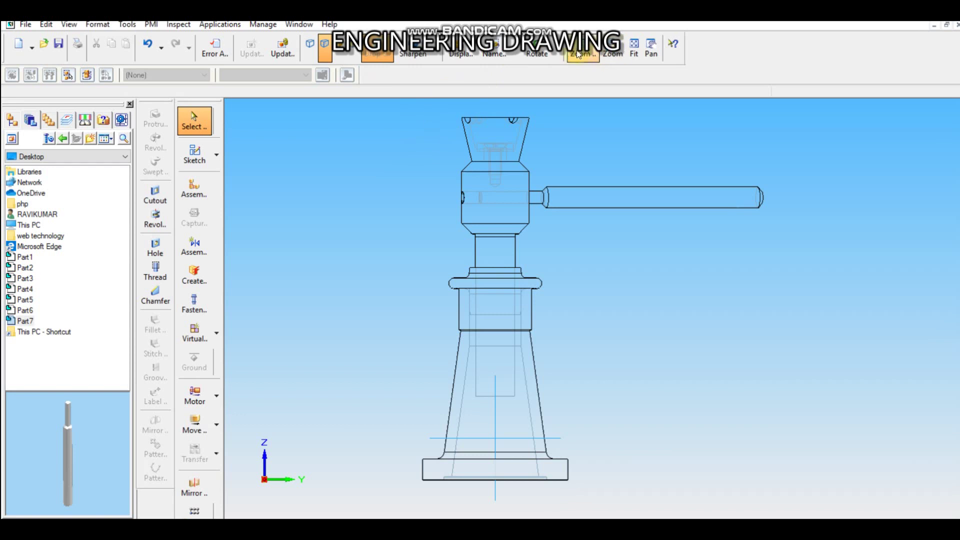
{"action": "left_click", "coordinate": [578, 54]}
{"action": "left_click_drag", "start_coordinate": [424, 110], "coordinate": [577, 484]}
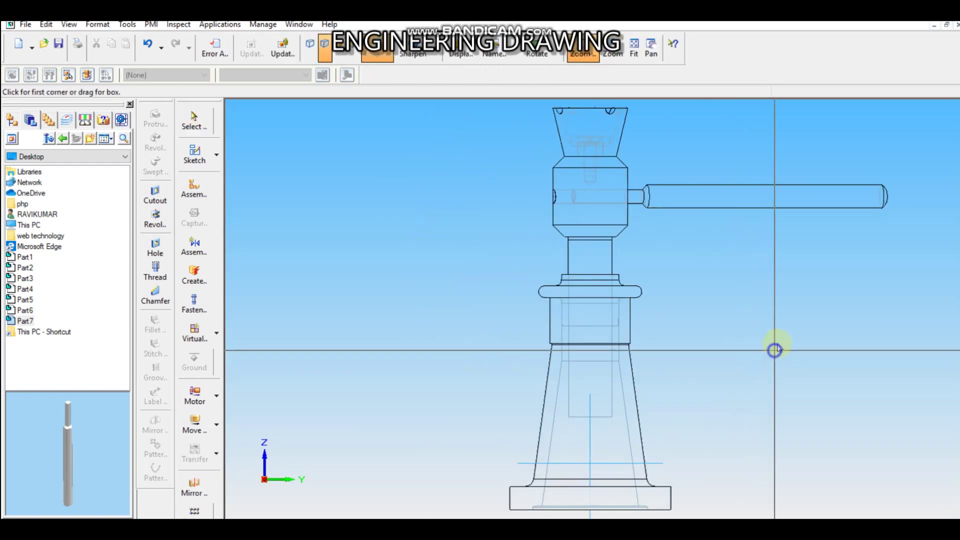
{"action": "key", "text": "Escape"}
{"action": "scroll", "coordinate": [698, 187], "scroll_direction": "up", "scroll_amount": 2}
{"action": "scroll", "coordinate": [601, 187], "scroll_direction": "down", "scroll_amount": 5}
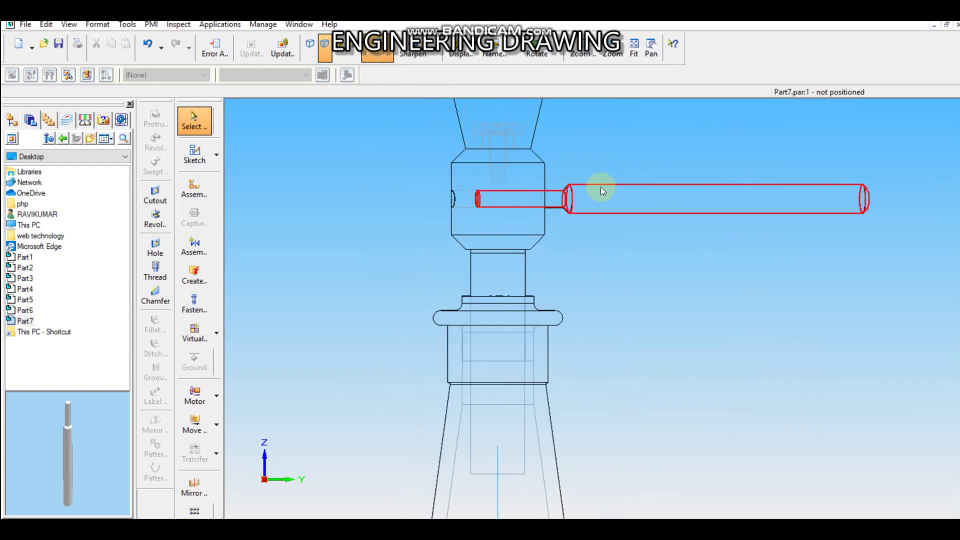
{"action": "scroll", "coordinate": [584, 105], "scroll_direction": "up", "scroll_amount": 1}
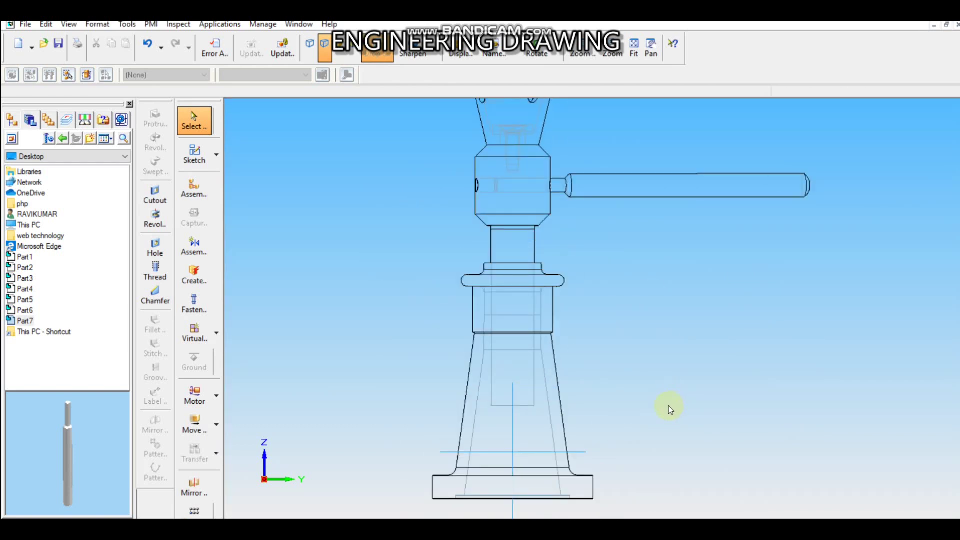
{"action": "scroll", "coordinate": [668, 406], "scroll_direction": "down", "scroll_amount": 1}
{"action": "scroll", "coordinate": [654, 377], "scroll_direction": "up", "scroll_amount": 1}
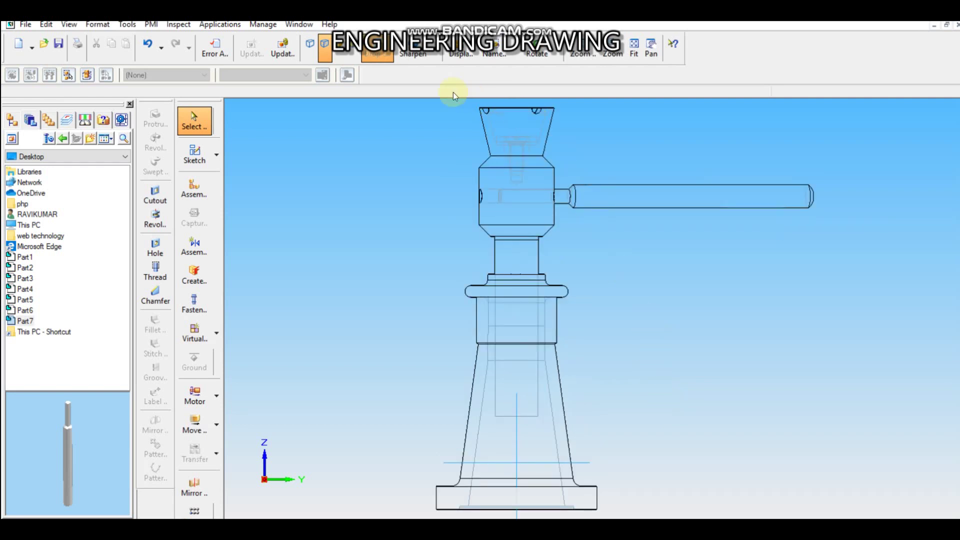
- Restore the shaded display and view the completed jack in the iso view
{"action": "left_click", "coordinate": [355, 49]}
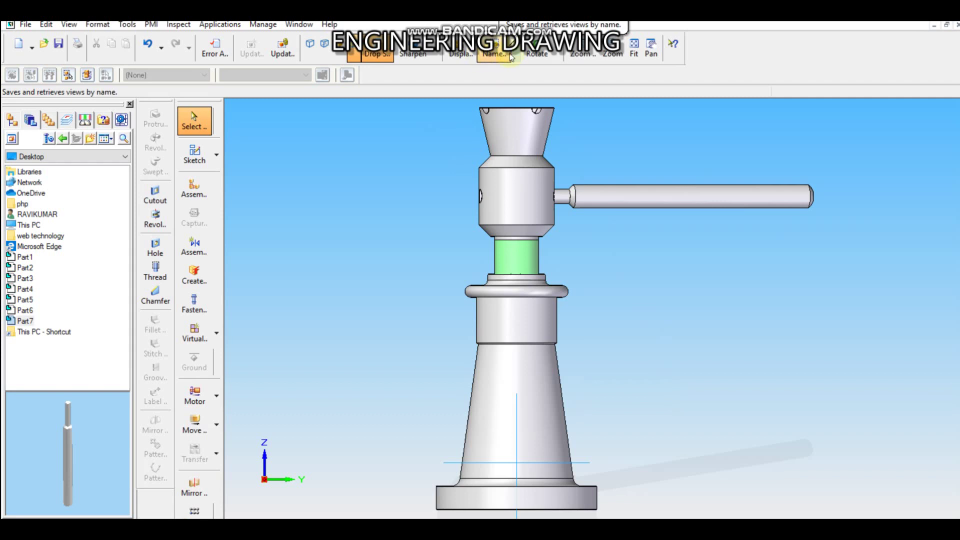
{"action": "left_click", "coordinate": [511, 57]}
{"action": "left_click", "coordinate": [500, 96]}
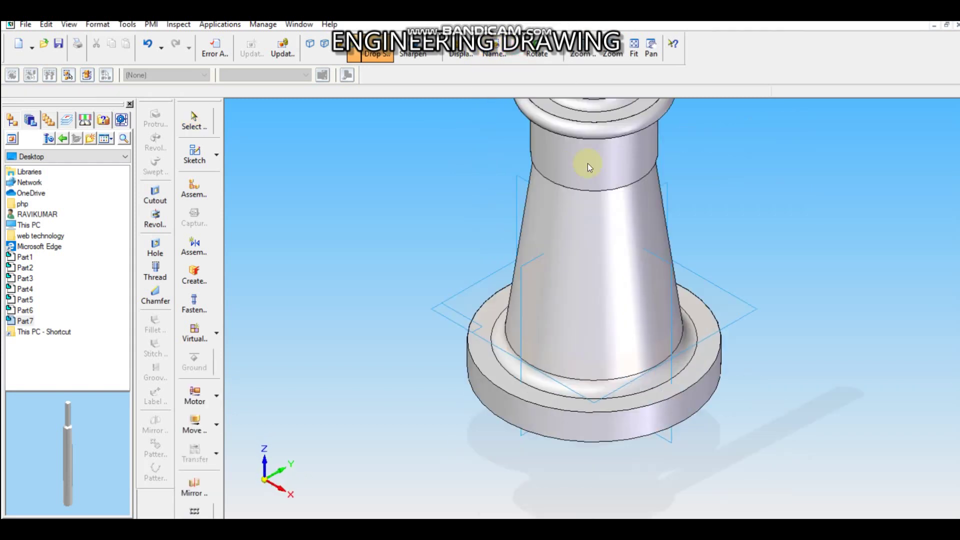
{"action": "left_click", "coordinate": [633, 47]}
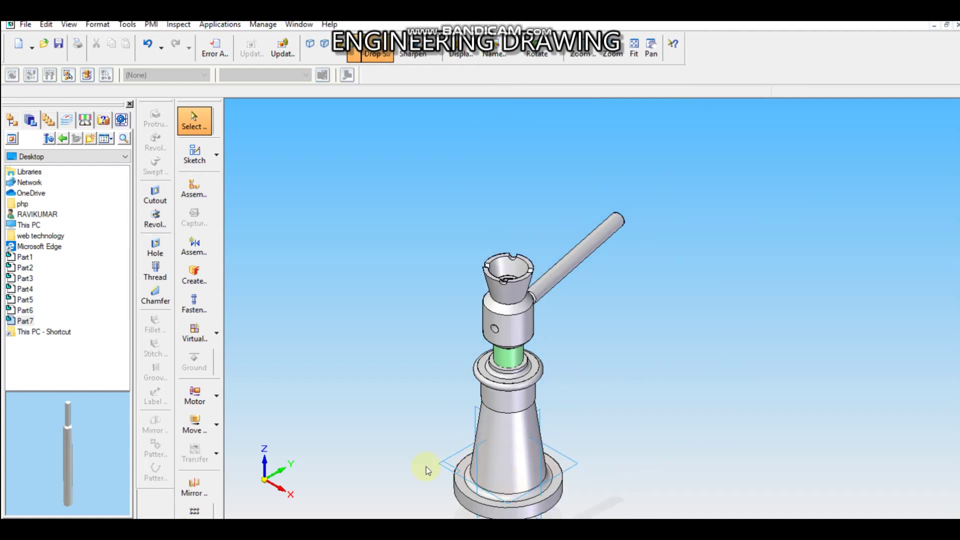
{"action": "scroll", "coordinate": [425, 466], "scroll_direction": "up", "scroll_amount": 2}
{"action": "scroll", "coordinate": [430, 463], "scroll_direction": "down", "scroll_amount": 1}
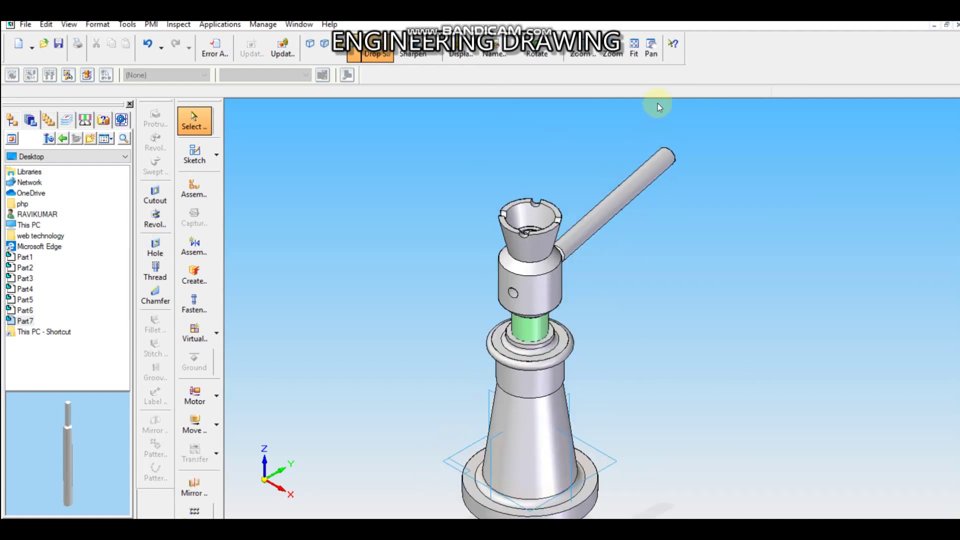
- Fit the completed jack to the window and recentre it so the whole assembly can be reviewed
{"action": "left_click", "coordinate": [633, 48]}
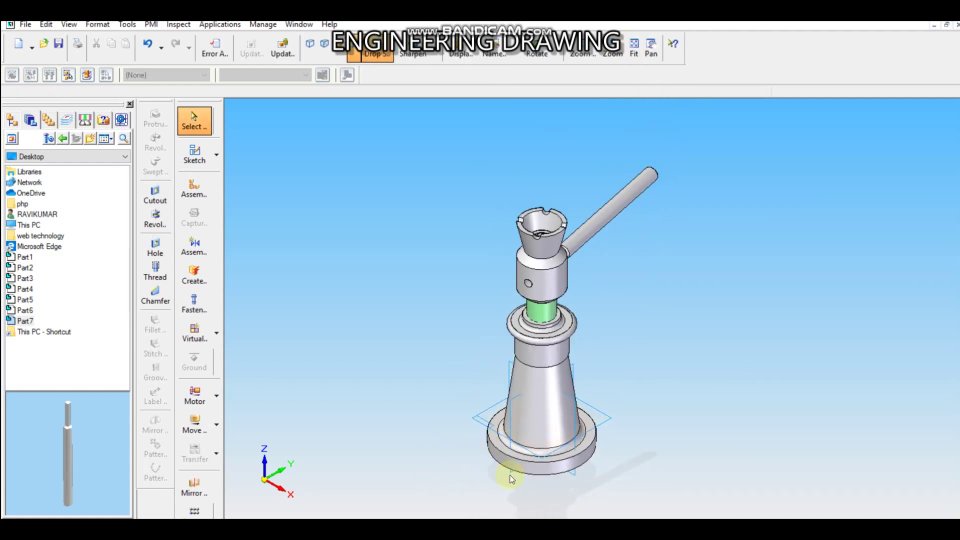
{"action": "scroll", "coordinate": [520, 477], "scroll_direction": "up", "scroll_amount": 1}
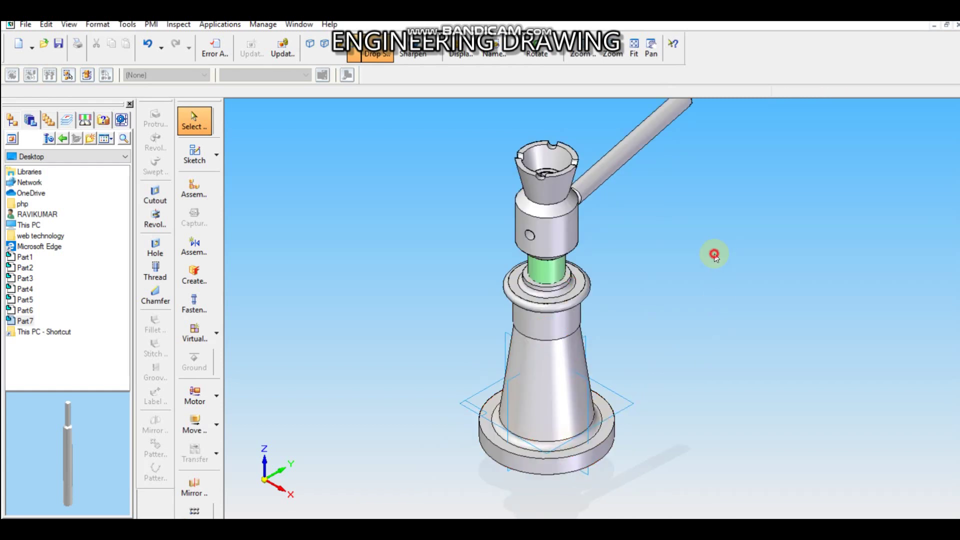
{"action": "right_click", "coordinate": [695, 259]}
{"action": "left_click", "coordinate": [651, 48]}
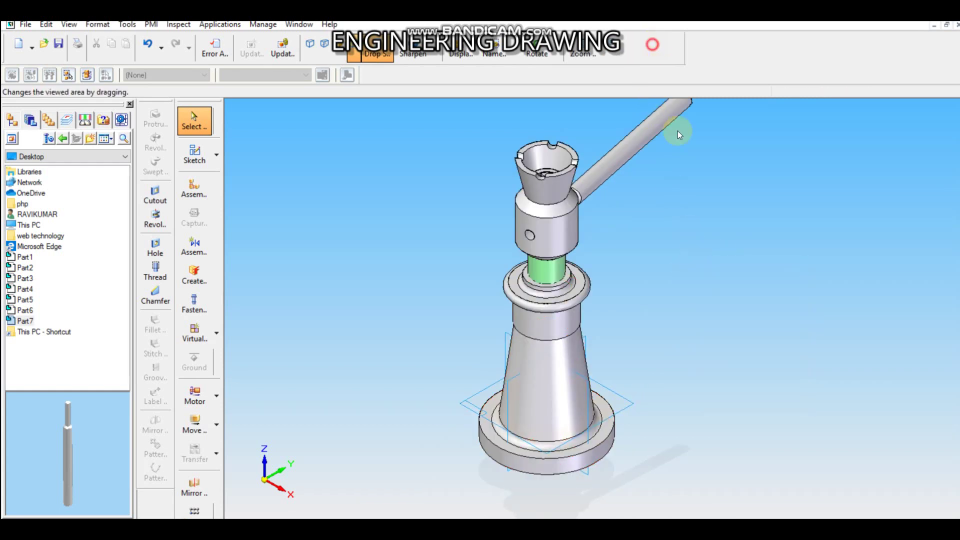
{"action": "left_click_drag", "start_coordinate": [688, 190], "coordinate": [668, 206]}
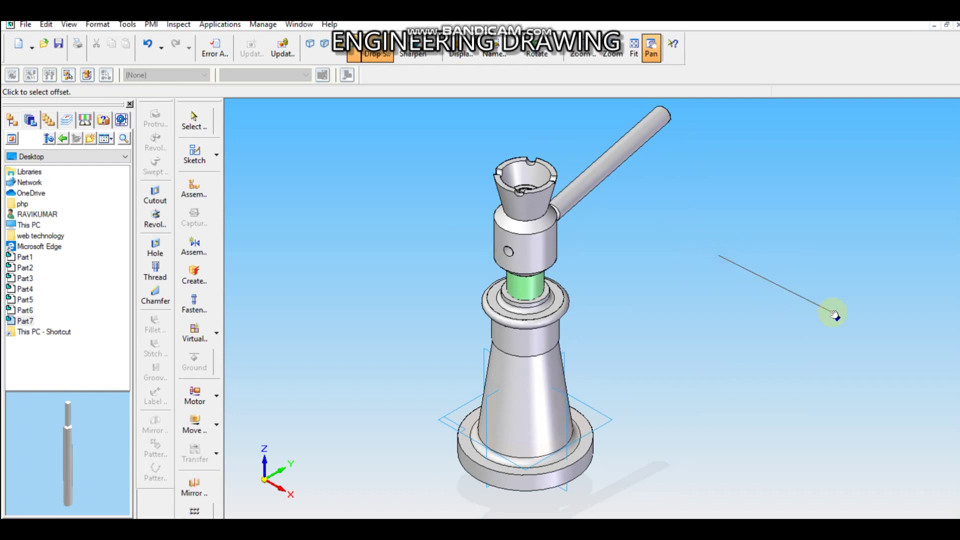
{"action": "right_click", "coordinate": [776, 320]}
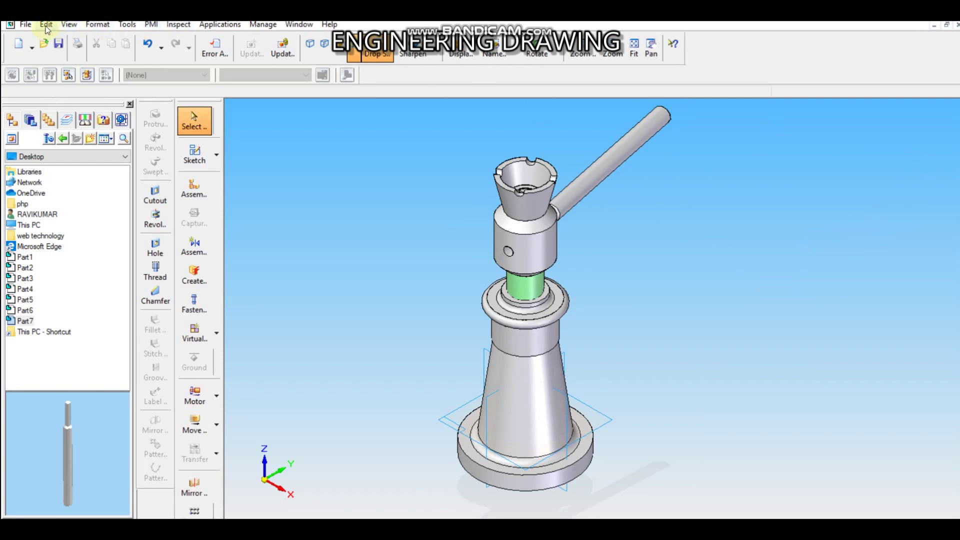
- Save the screw jack assembly to the Desktop as Asm1.asm
{"action": "left_click", "coordinate": [26, 25]}
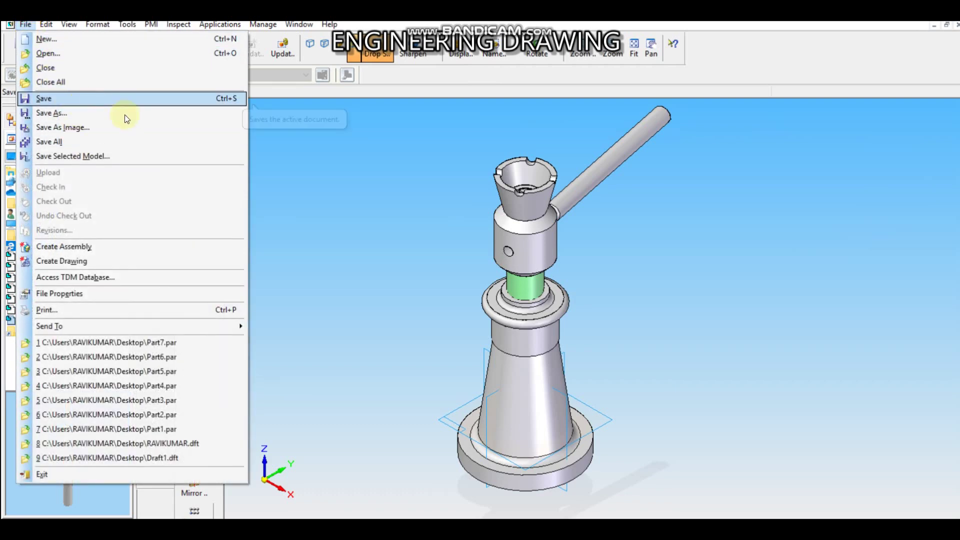
{"action": "left_click", "coordinate": [281, 173]}
{"action": "right_click", "coordinate": [281, 173]}
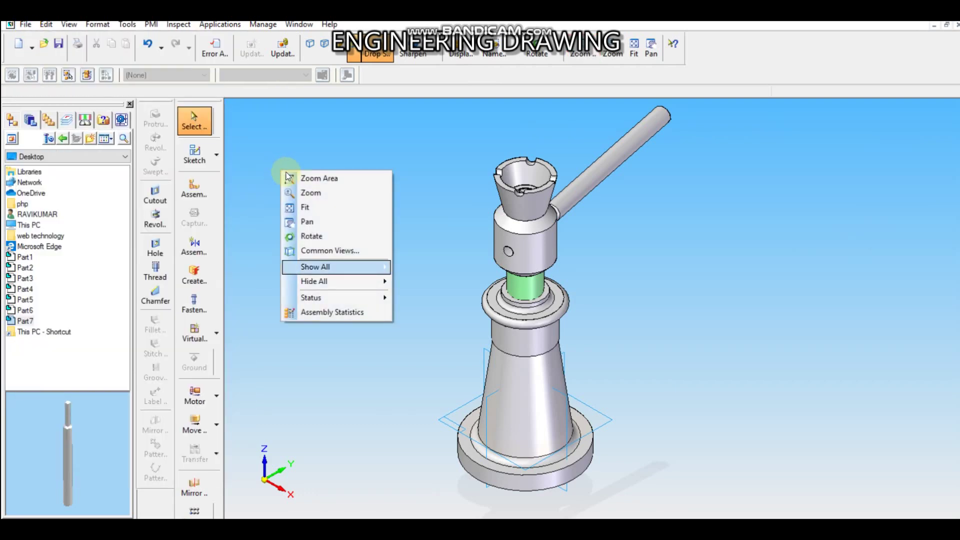
{"action": "right_click", "coordinate": [440, 166]}
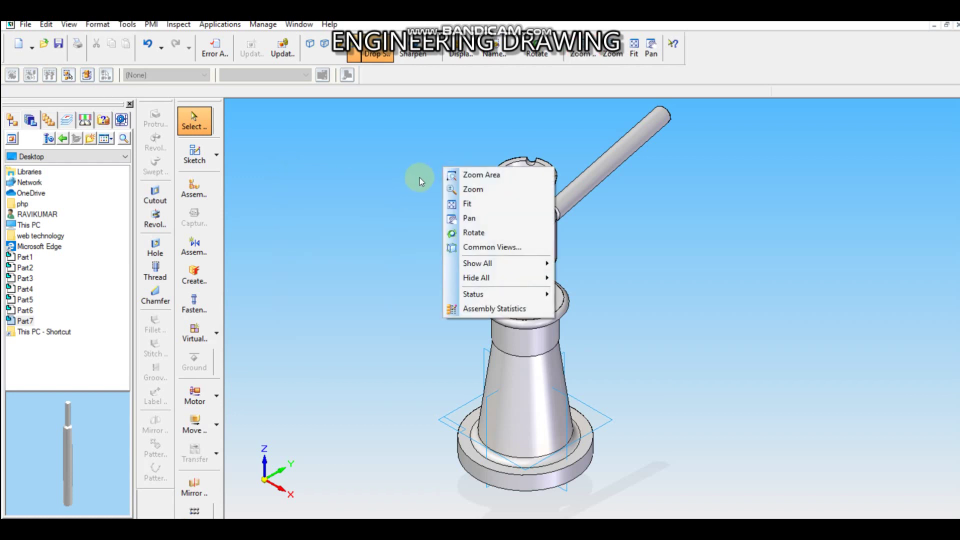
{"action": "left_click", "coordinate": [372, 174]}
{"action": "key", "text": "ctrl+s"}
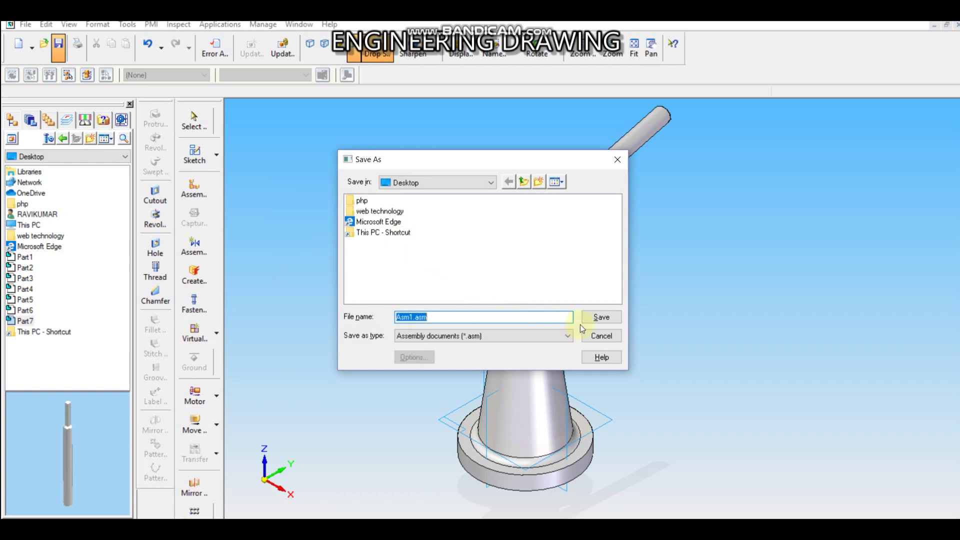
{"action": "left_click", "coordinate": [596, 319]}
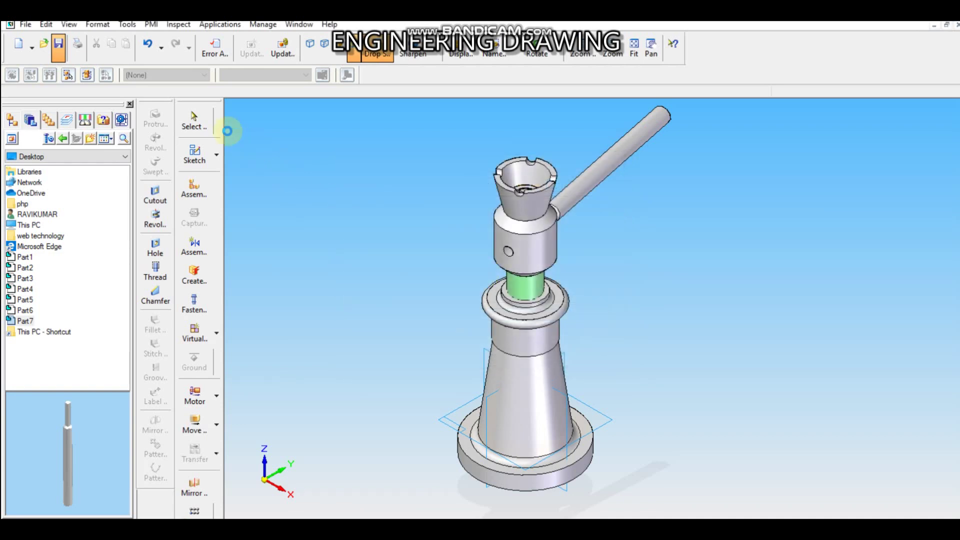
- Create a drawing of the assembly from the normal.dft template with the drawing view wizard, keeping the default assembly view options
{"action": "left_click", "coordinate": [25, 24]}
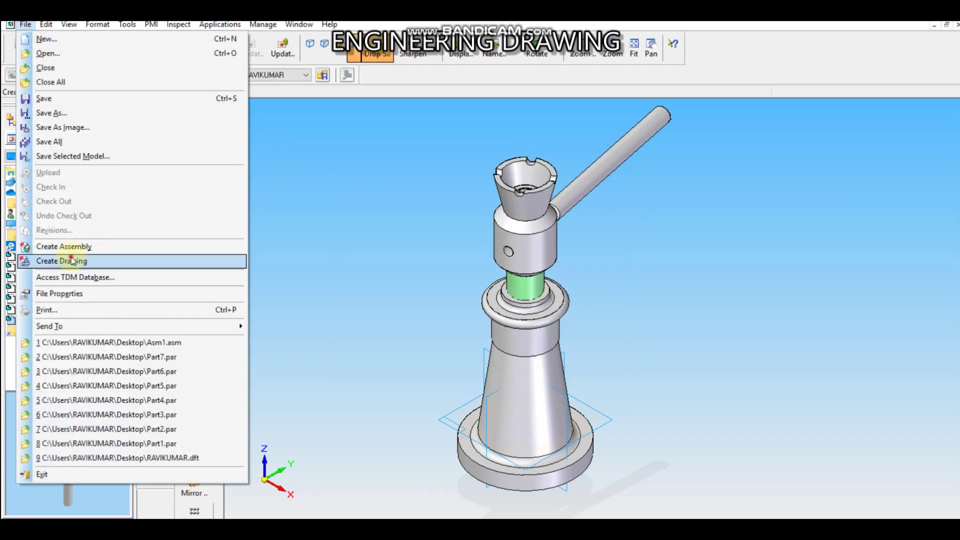
{"action": "left_click", "coordinate": [88, 261]}
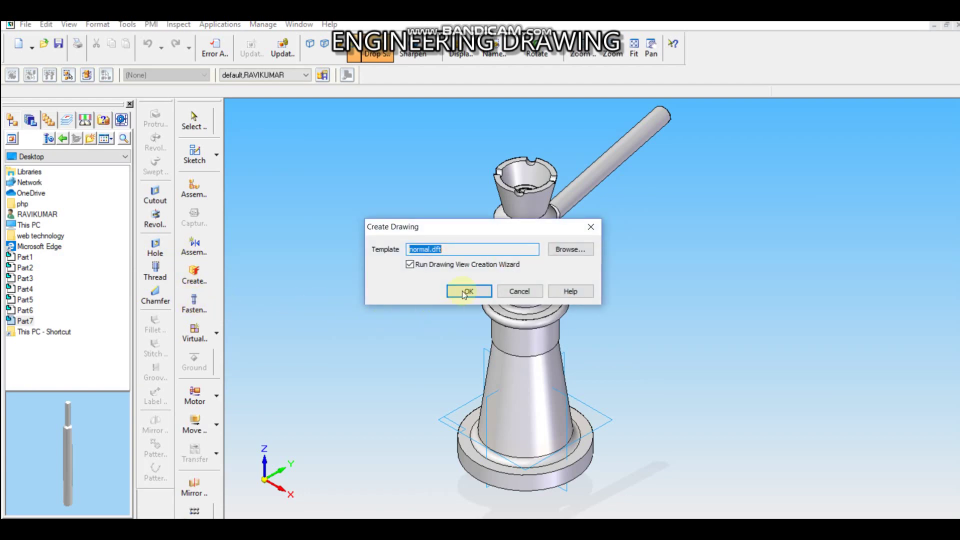
{"action": "left_click", "coordinate": [465, 292]}
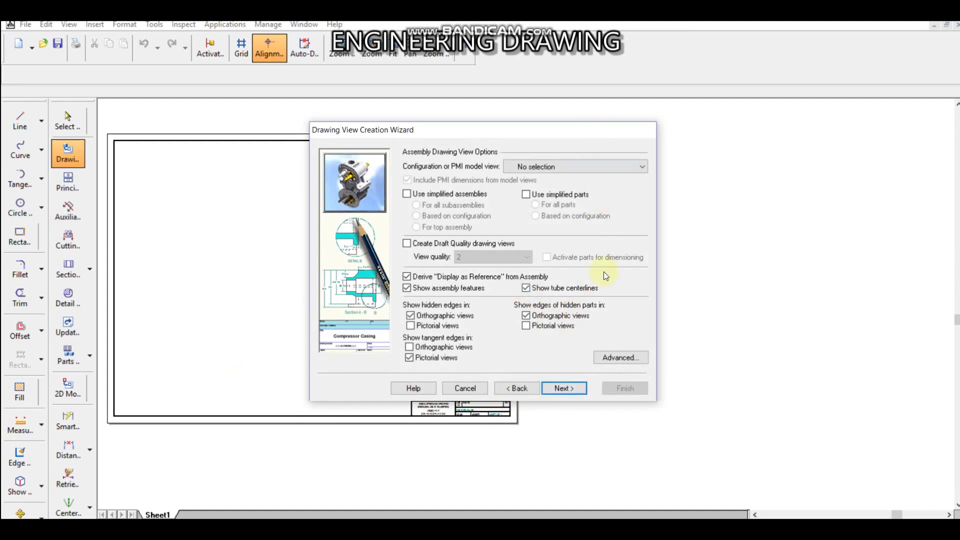
{"action": "left_click", "coordinate": [562, 392]}
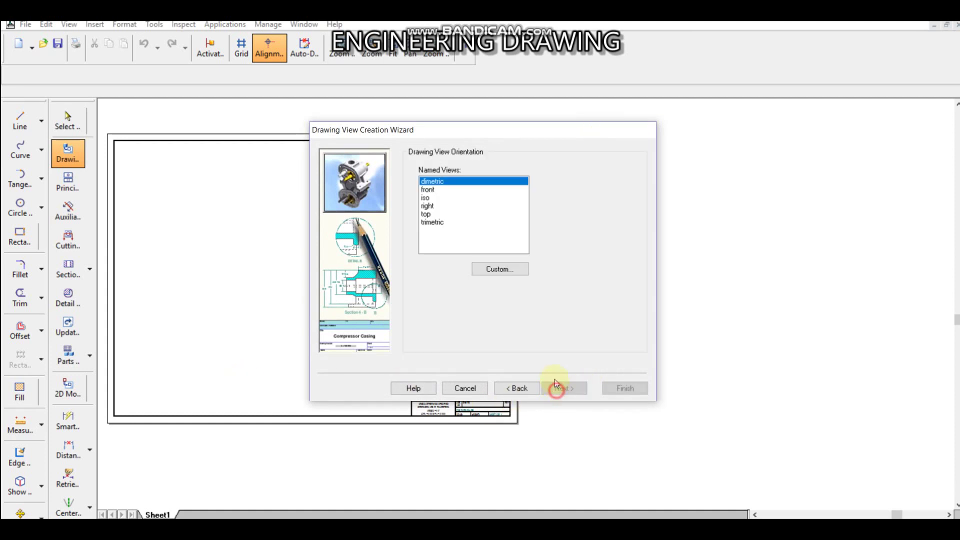
- Use a custom front orientation as the primary view, add side, top and pictorial views, and place all four beside the sheet
{"action": "left_click", "coordinate": [428, 202]}
{"action": "left_click", "coordinate": [492, 267]}
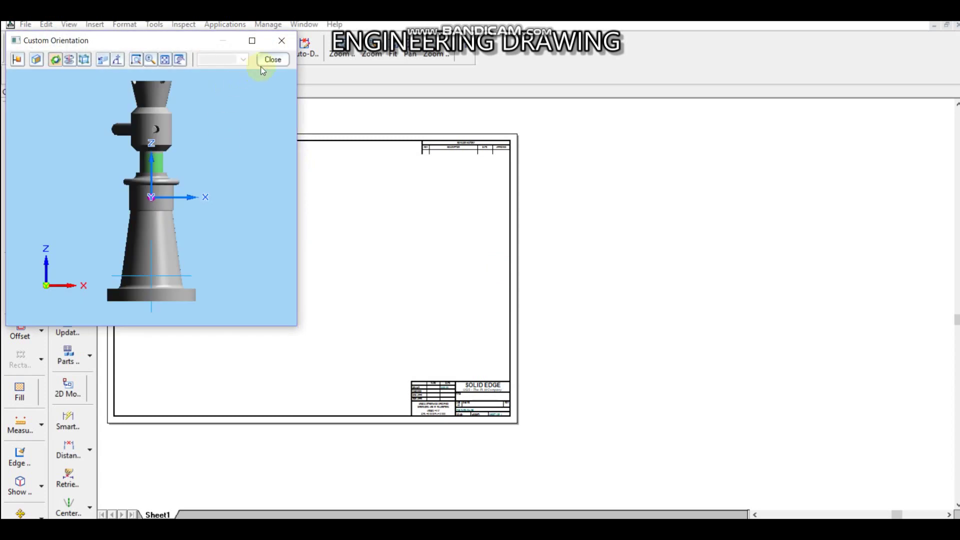
{"action": "left_click", "coordinate": [282, 60]}
{"action": "left_click", "coordinate": [480, 253]}
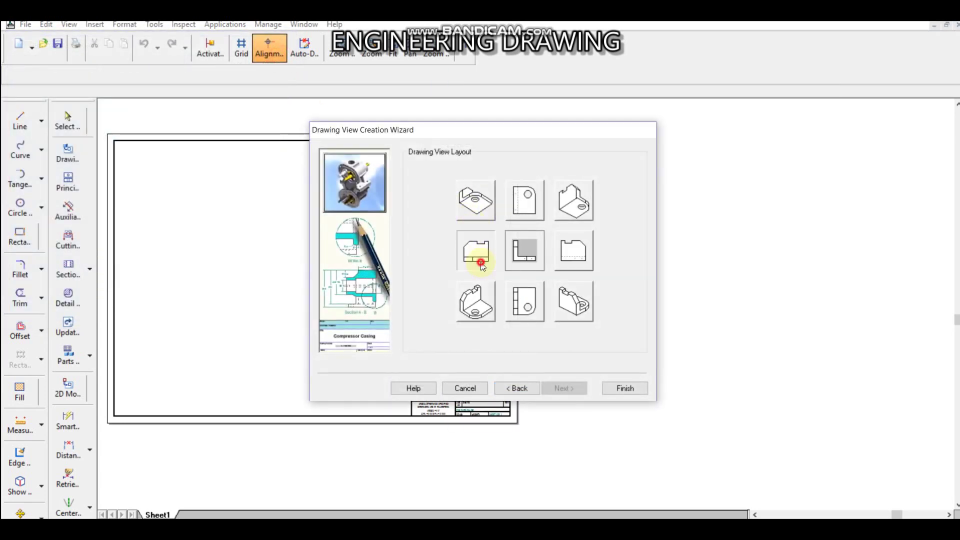
{"action": "left_click", "coordinate": [483, 307]}
{"action": "left_click", "coordinate": [525, 305]}
{"action": "left_click", "coordinate": [625, 389]}
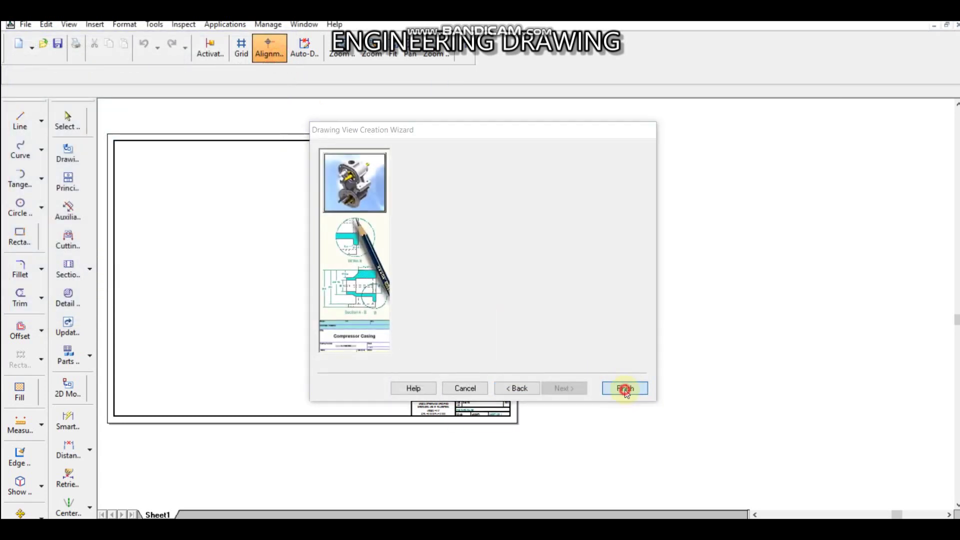
{"action": "left_click", "coordinate": [784, 255]}
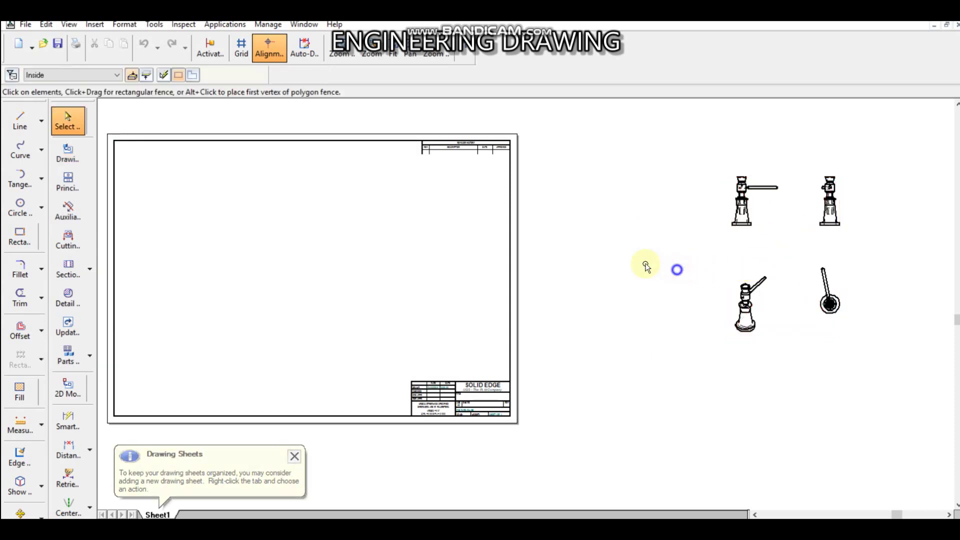
- Change the background of Sheet1 to A4-Sheet in the sheet setup
{"action": "right_click", "coordinate": [165, 513]}
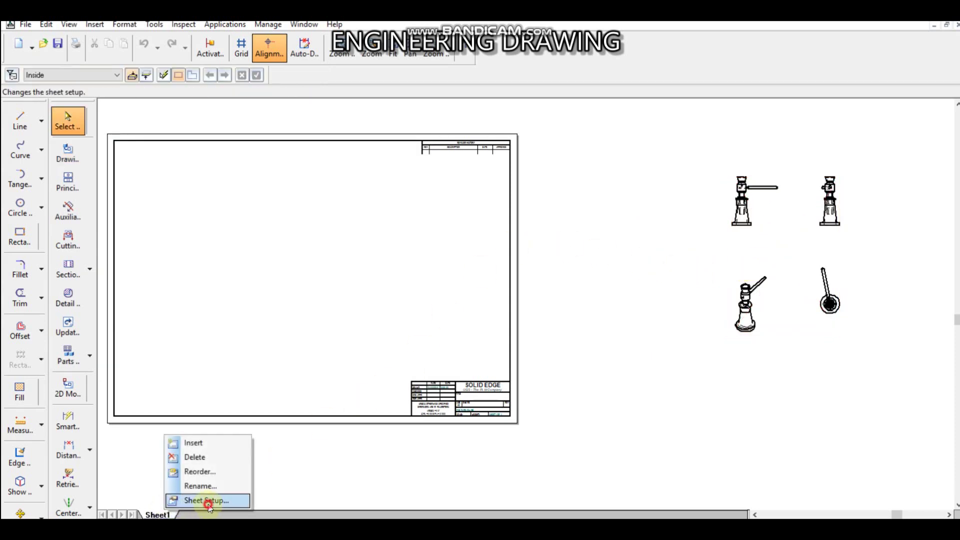
{"action": "left_click", "coordinate": [195, 498]}
{"action": "left_click", "coordinate": [476, 214]}
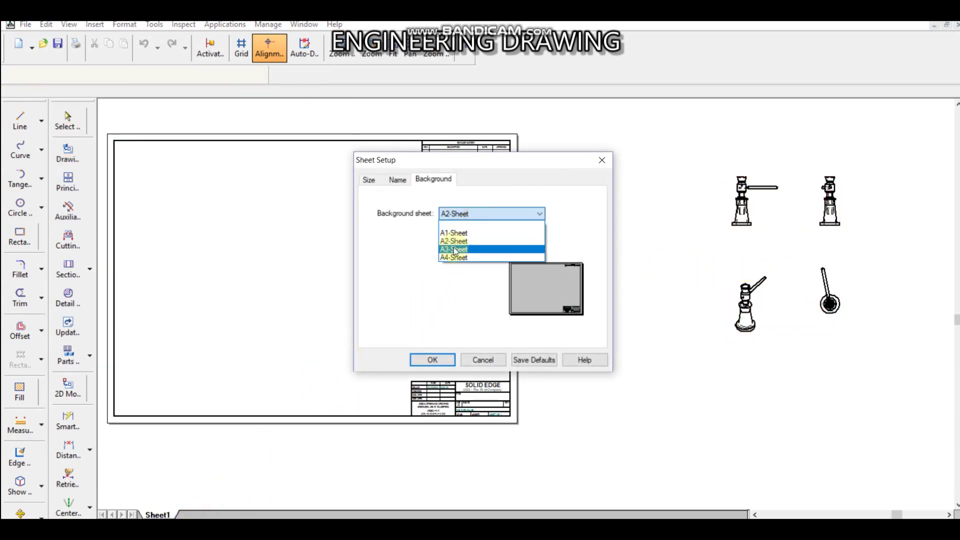
{"action": "left_click", "coordinate": [454, 256]}
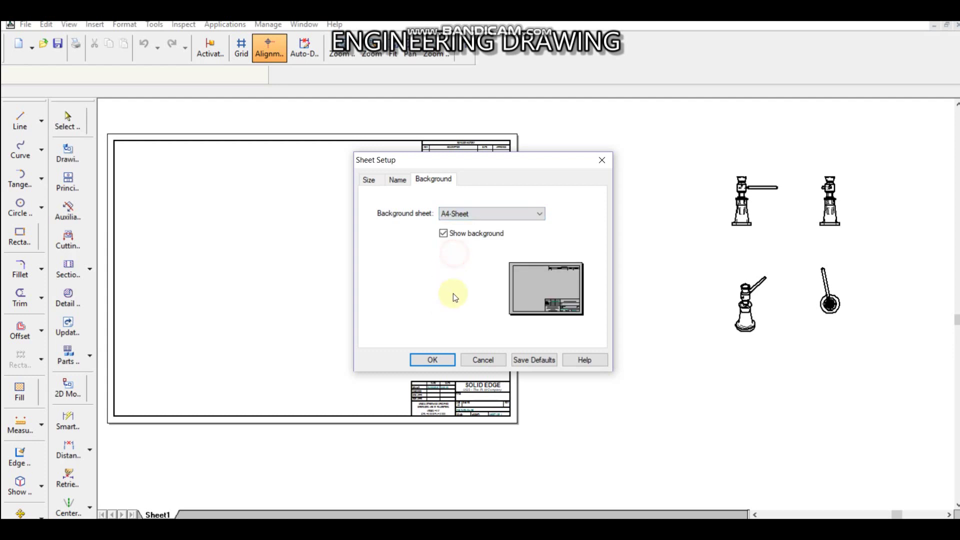
{"action": "left_click", "coordinate": [433, 359]}
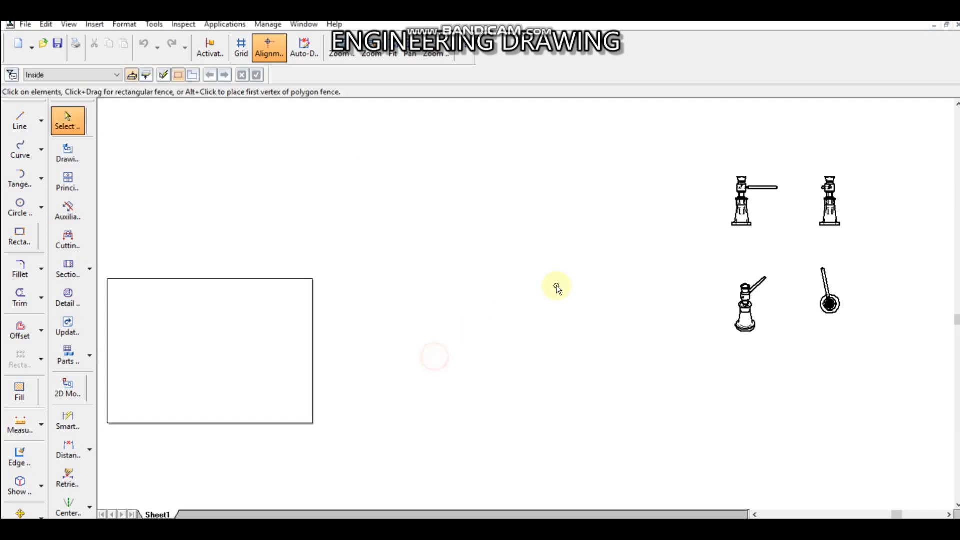
- Move all four drawing views together from beside the sheet onto the A4 sheet
{"action": "mouse_move", "coordinate": [723, 190]}
{"action": "left_mouse_down"}
{"action": "mouse_move", "coordinate": [814, 343]}
{"action": "mouse_move", "coordinate": [870, 358]}
{"action": "left_mouse_up"}
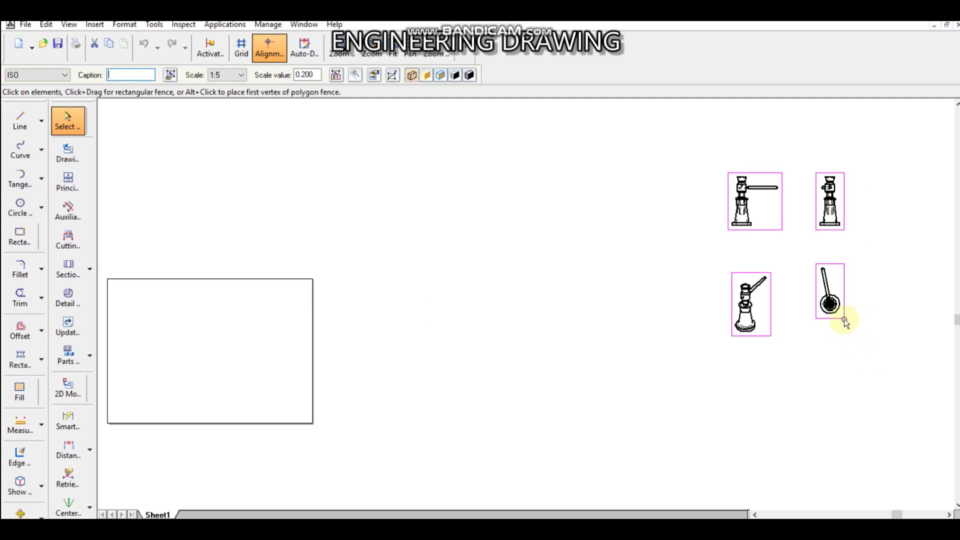
{"action": "mouse_move", "coordinate": [839, 314]}
{"action": "left_mouse_down"}
{"action": "mouse_move", "coordinate": [572, 321]}
{"action": "mouse_move", "coordinate": [238, 397]}
{"action": "mouse_move", "coordinate": [262, 409]}
{"action": "left_mouse_up"}
{"action": "left_click", "coordinate": [398, 50]}
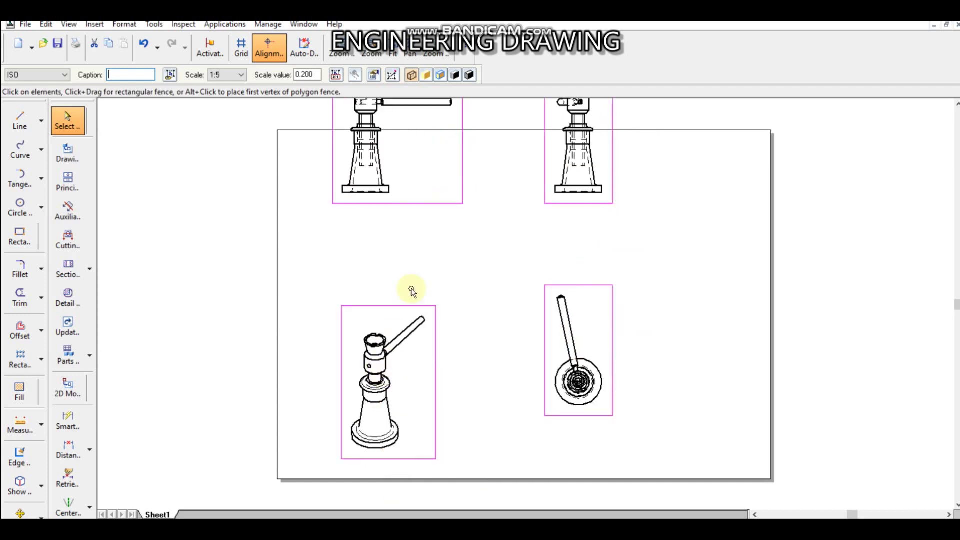
{"action": "mouse_move", "coordinate": [427, 180]}
{"action": "left_mouse_down"}
{"action": "mouse_move", "coordinate": [428, 220]}
{"action": "mouse_move", "coordinate": [461, 279]}
{"action": "left_mouse_up"}
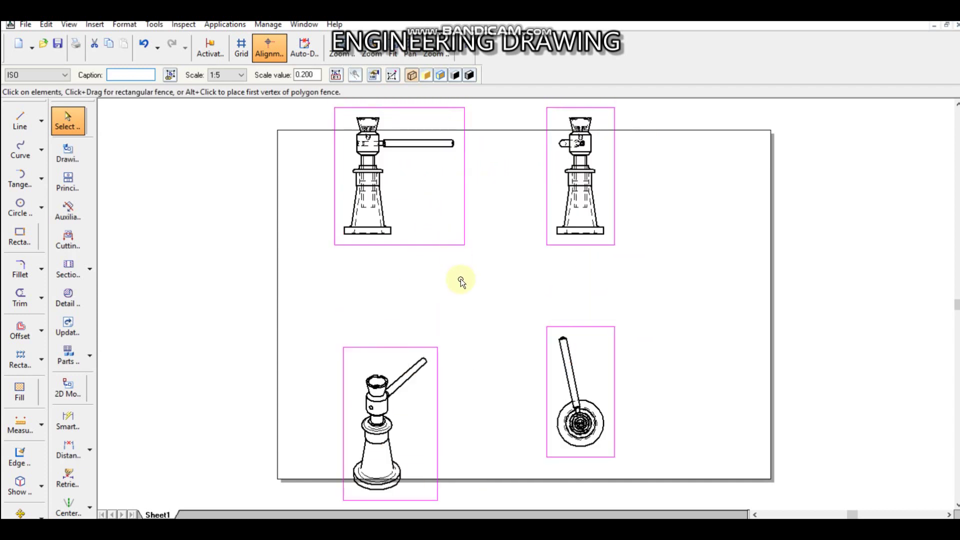
- Space the views out within the sheet by lowering the elevations, shifting one elevation sideways, and raising the pictorial view
{"action": "left_click_drag", "start_coordinate": [380, 212], "coordinate": [386, 258]}
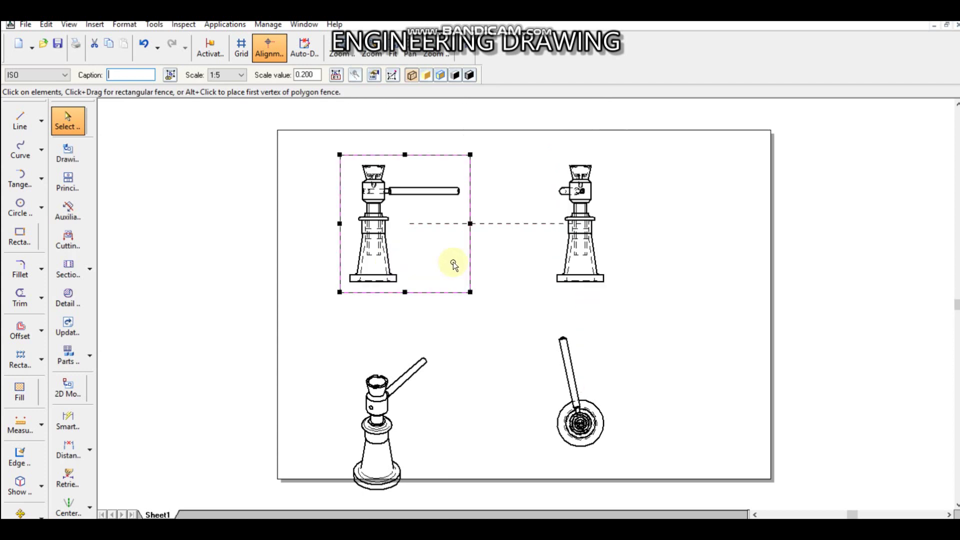
{"action": "left_click_drag", "start_coordinate": [574, 246], "coordinate": [674, 259]}
{"action": "left_click_drag", "start_coordinate": [379, 388], "coordinate": [379, 363]}
{"action": "left_click", "coordinate": [460, 321]}
- Try scales of 1:2 and 1:1 on the three orthographic views and return them to 1:5
{"action": "left_click", "coordinate": [372, 220]}
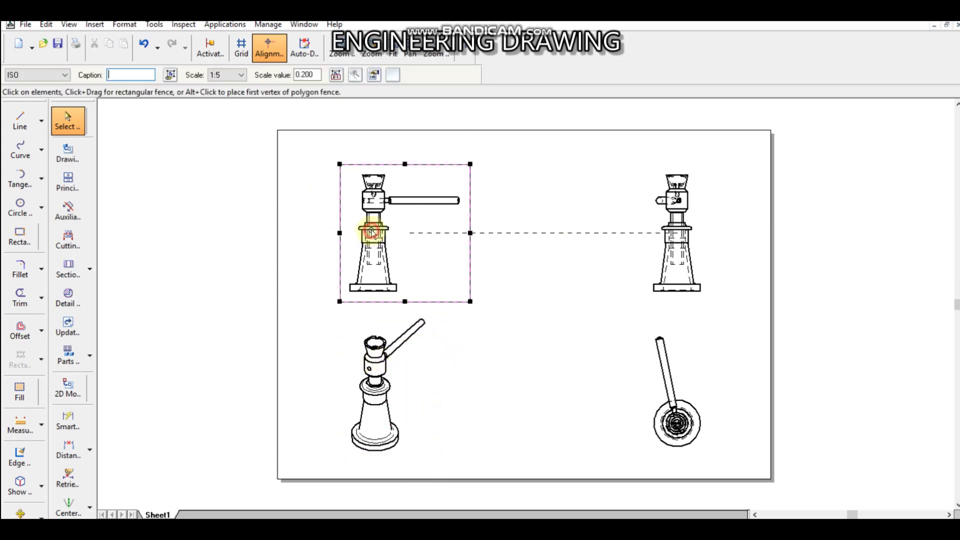
{"action": "left_click", "coordinate": [656, 246], "text": "ctrl"}
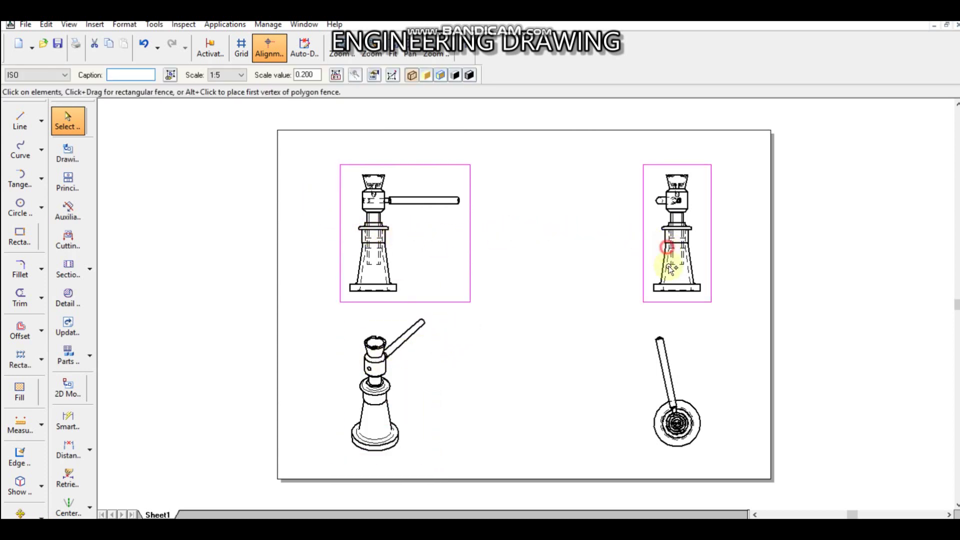
{"action": "left_click", "coordinate": [221, 76]}
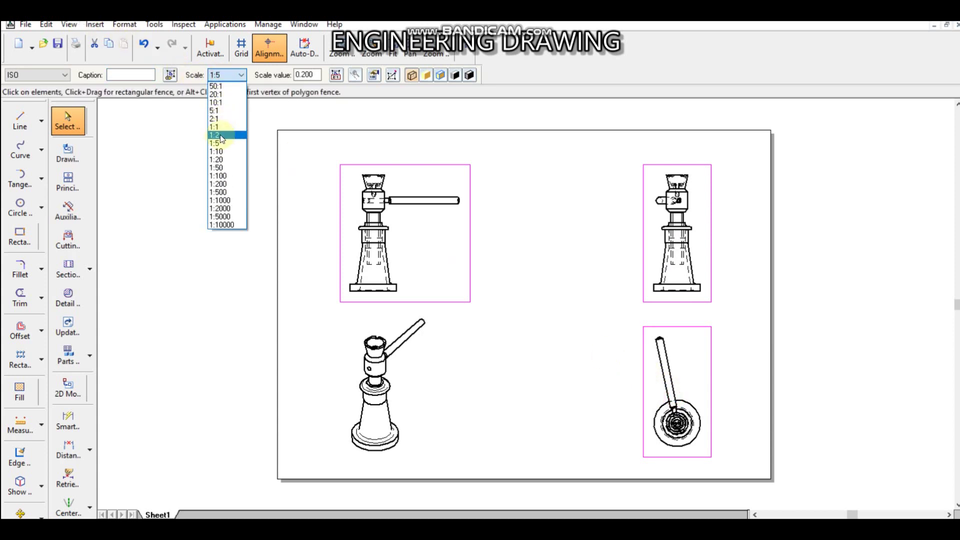
{"action": "left_click", "coordinate": [220, 135]}
{"action": "left_click", "coordinate": [241, 75]}
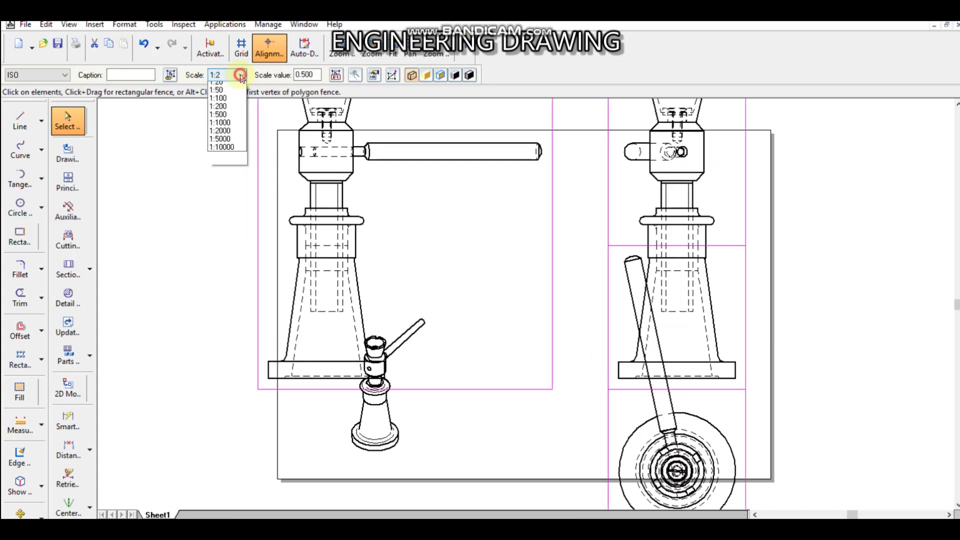
{"action": "left_click", "coordinate": [224, 126]}
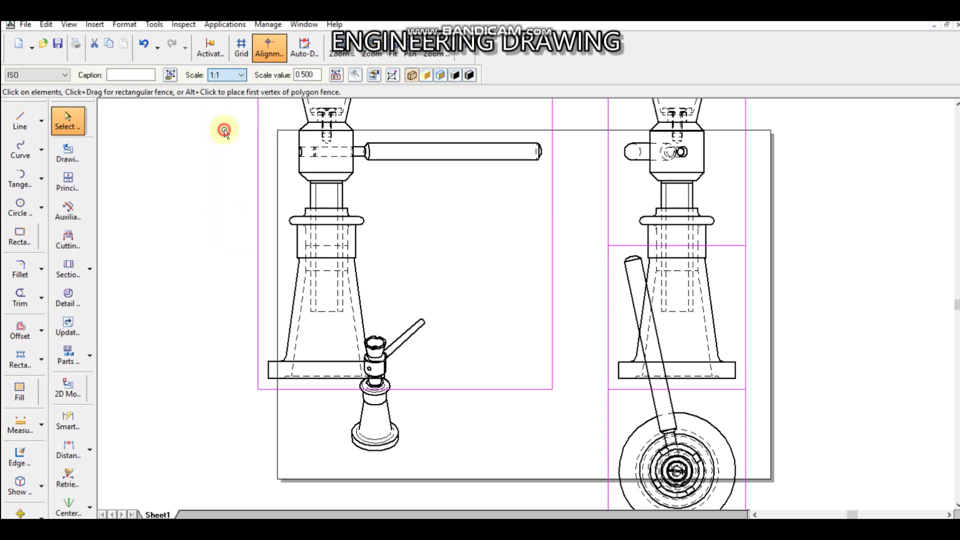
{"action": "left_click", "coordinate": [243, 76]}
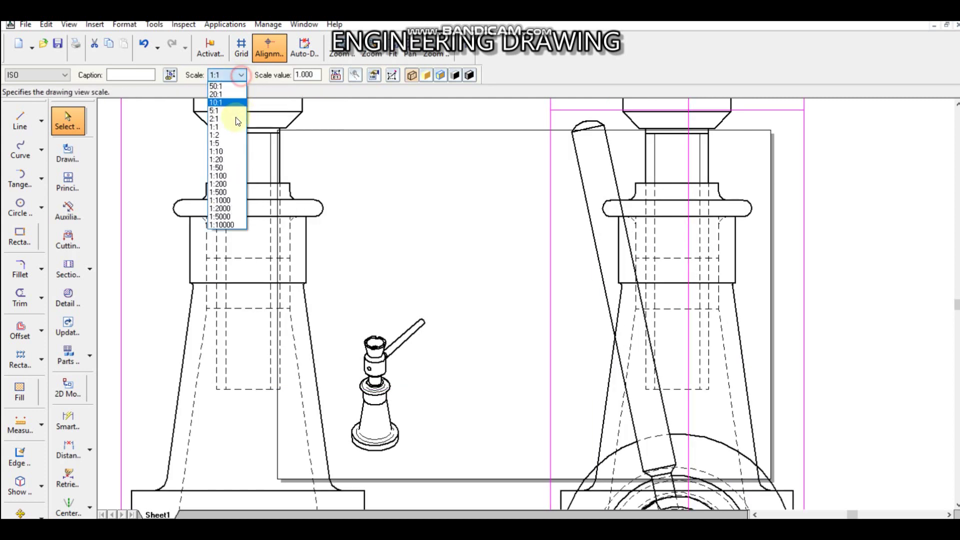
{"action": "left_click", "coordinate": [227, 143]}
{"action": "left_click", "coordinate": [500, 237]}
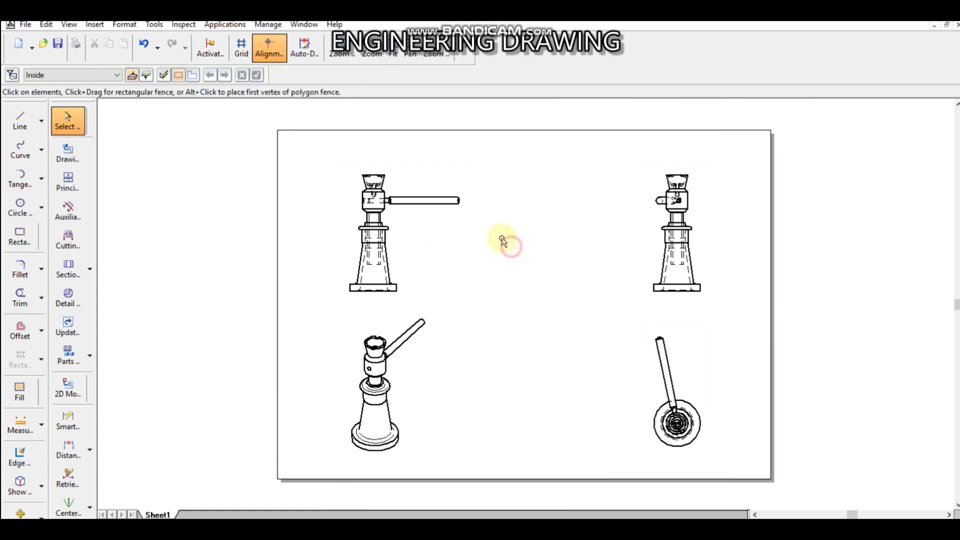